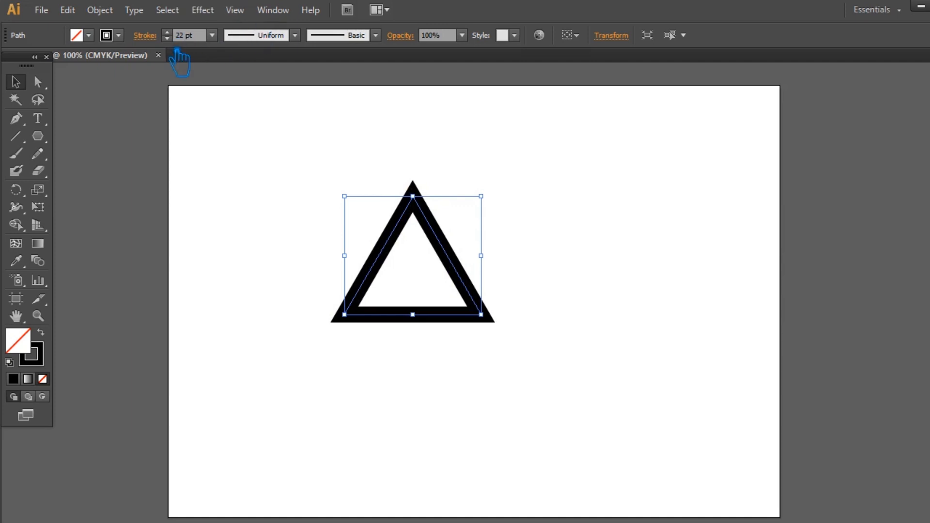
Increase the triangle's stroke weight to 26 pt and deselect it
{"action": "left_click", "coordinate": [166, 32]}
{"action": "left_click", "coordinate": [167, 32]}
{"action": "left_click", "coordinate": [166, 32]}
{"action": "left_click", "coordinate": [167, 32]}
{"action": "left_click", "coordinate": [630, 234]}
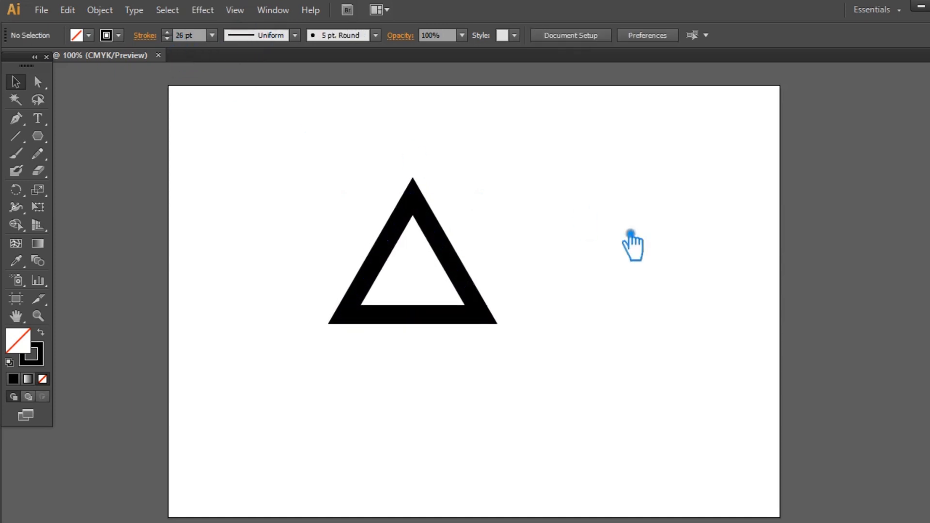
Duplicate the triangle horizontally and repeat the copy to form a row of three evenly spaced, overlapping triangles
{"action": "left_click", "coordinate": [483, 310]}
{"action": "left_click_drag", "start_coordinate": [483, 312], "coordinate": [509, 302]}
{"action": "key", "text": "ctrl"}
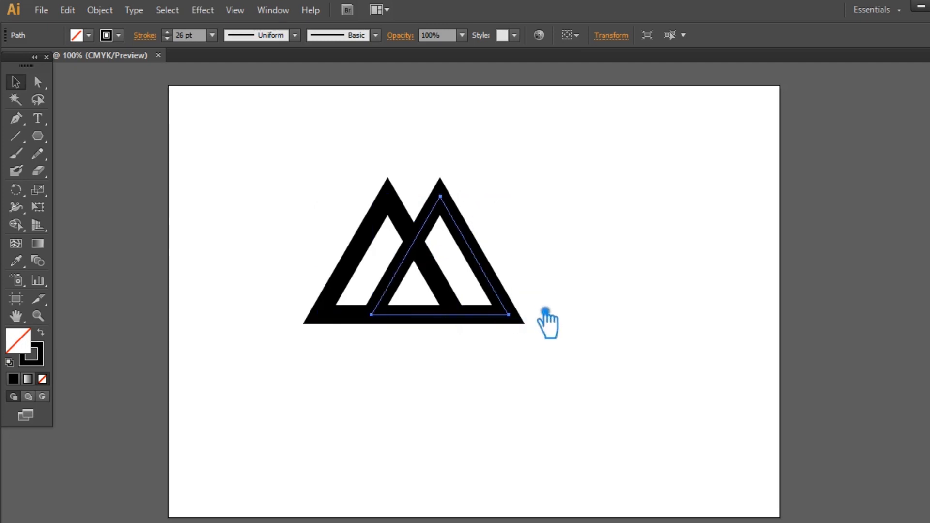
{"action": "key", "text": "ctrl+d"}
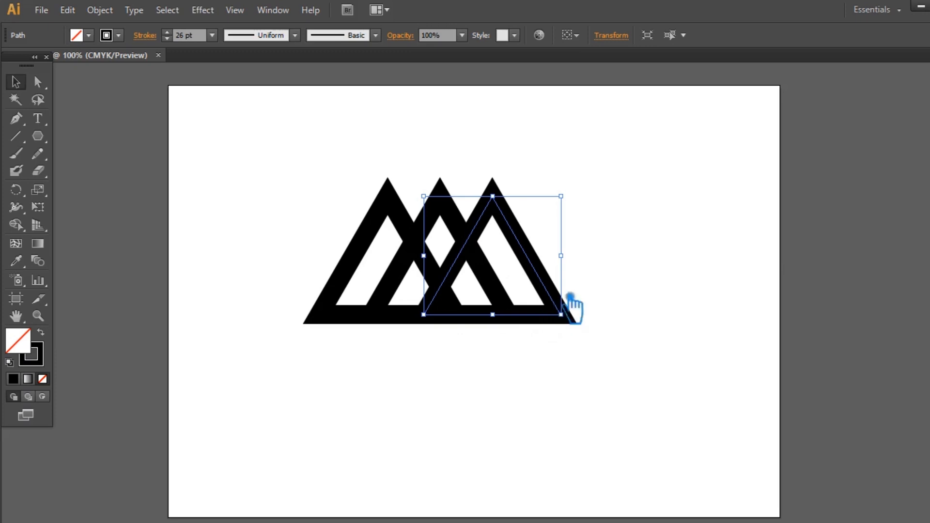
{"action": "left_click", "coordinate": [674, 293]}
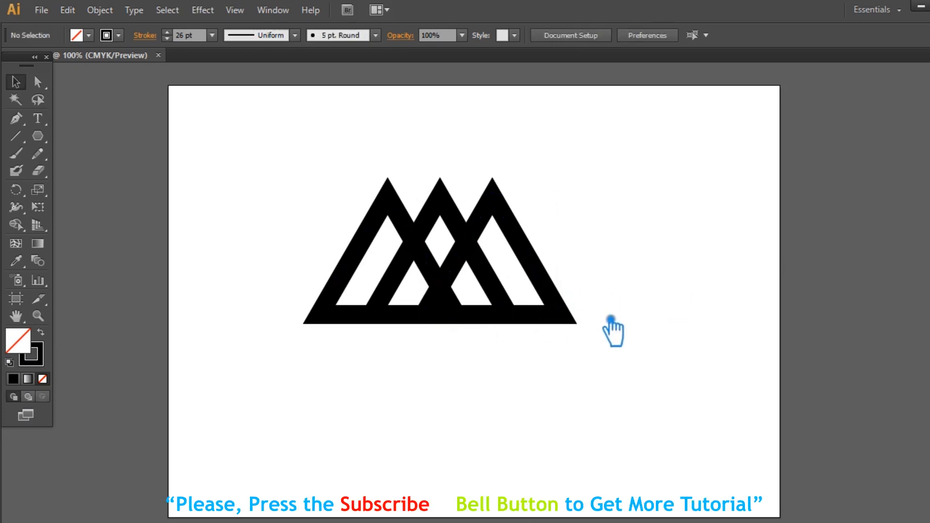
Select all three triangles and scale them up proportionally from their center to fill most of the artboard width
{"action": "left_click_drag", "start_coordinate": [598, 367], "coordinate": [341, 226]}
{"action": "left_click_drag", "start_coordinate": [297, 203], "coordinate": [297, 204]}
{"action": "left_click_drag", "start_coordinate": [570, 321], "coordinate": [675, 410]}
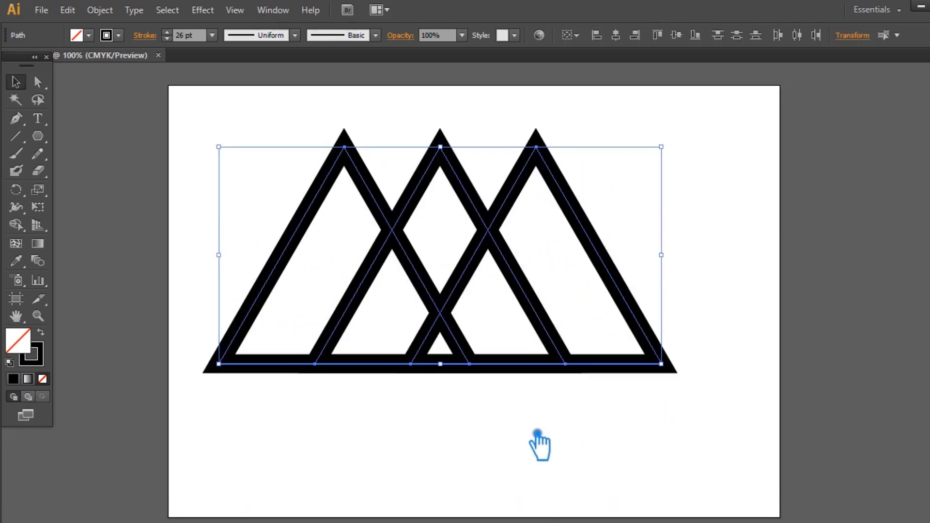
{"action": "left_click", "coordinate": [516, 429]}
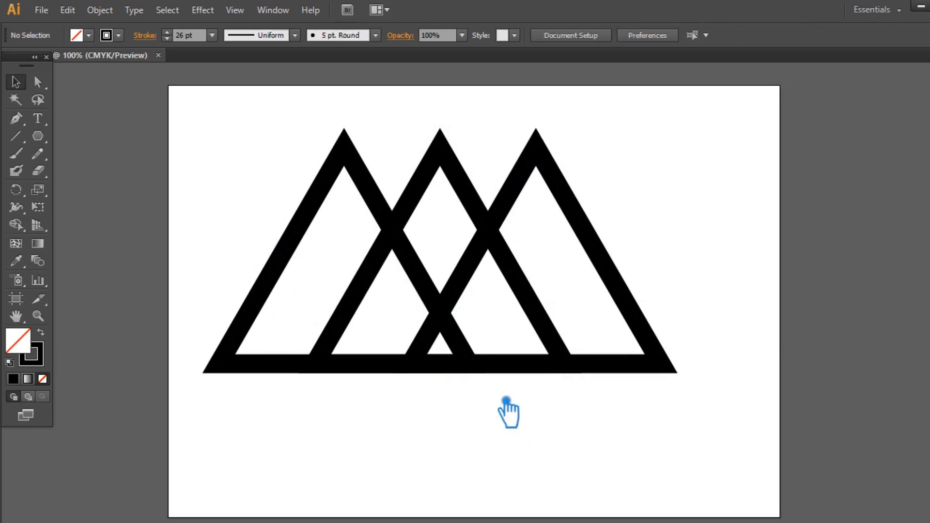
Add two anchor points on the left half of the middle triangle's base and delete the segment between them
{"action": "left_click", "coordinate": [364, 372]}
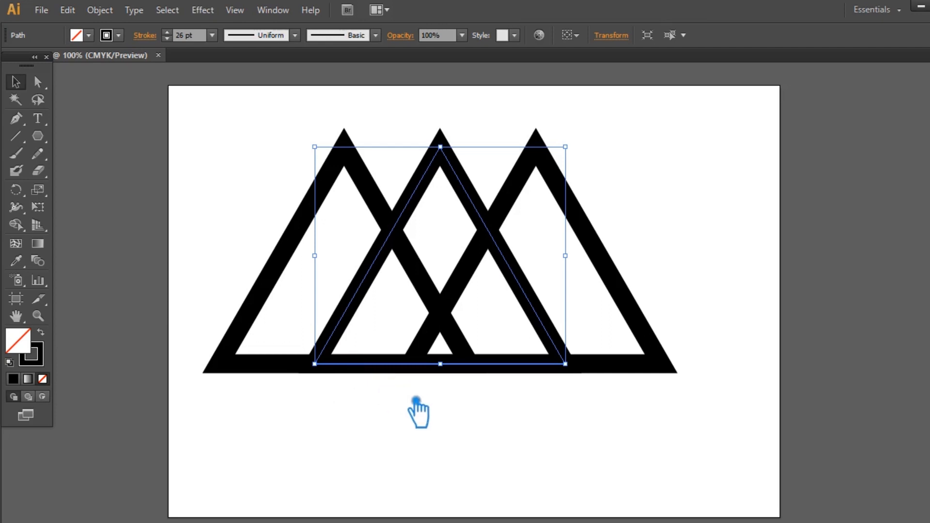
{"action": "key", "text": "p"}
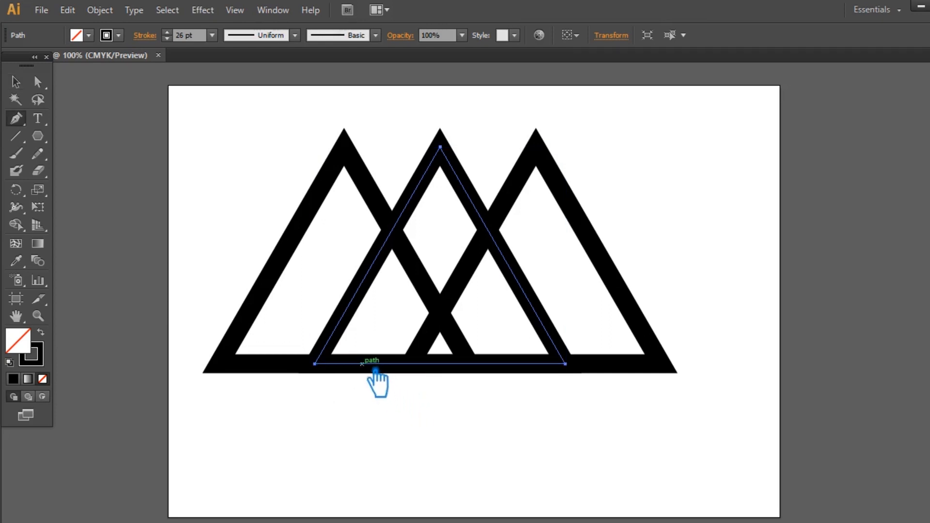
{"action": "left_click", "coordinate": [362, 363]}
{"action": "left_click", "coordinate": [403, 364]}
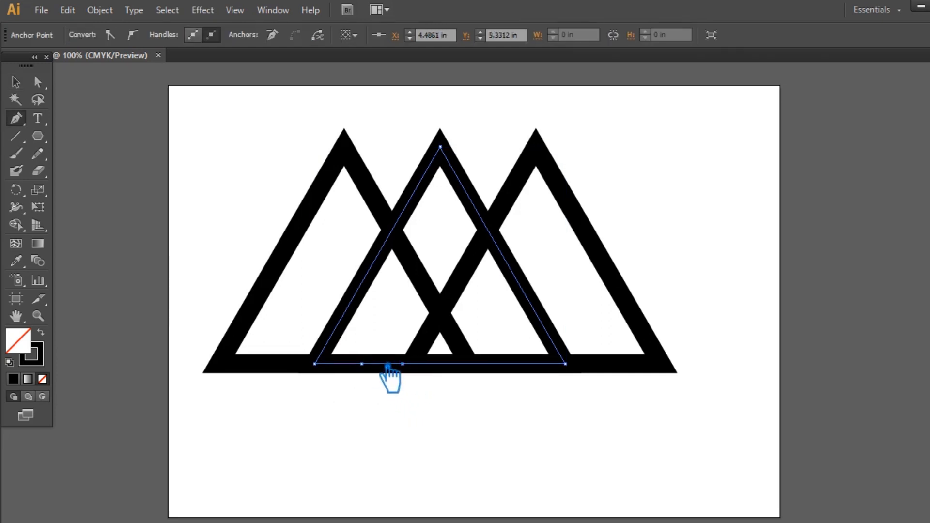
{"action": "key", "text": "a"}
{"action": "key", "text": "Delete"}
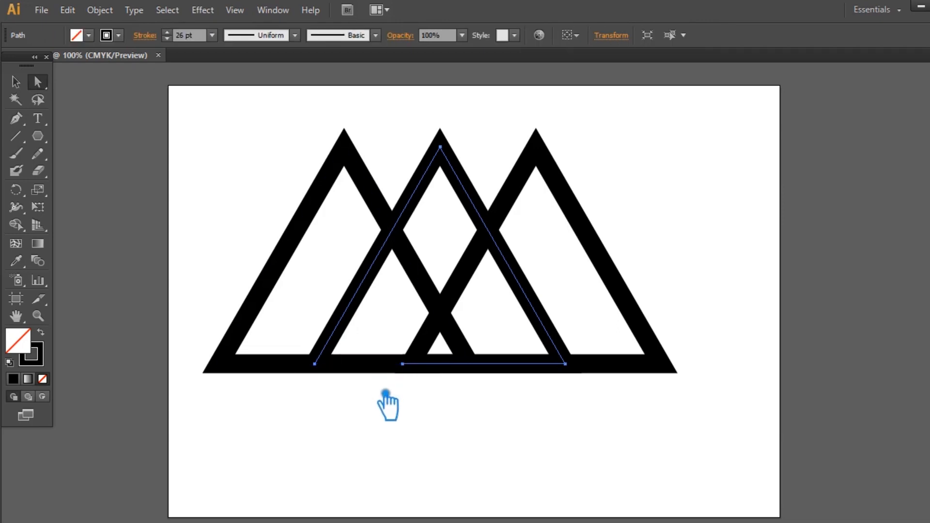
Add two anchor points on the left triangle's base and delete the part between the left and middle legs
{"action": "left_click", "coordinate": [379, 371]}
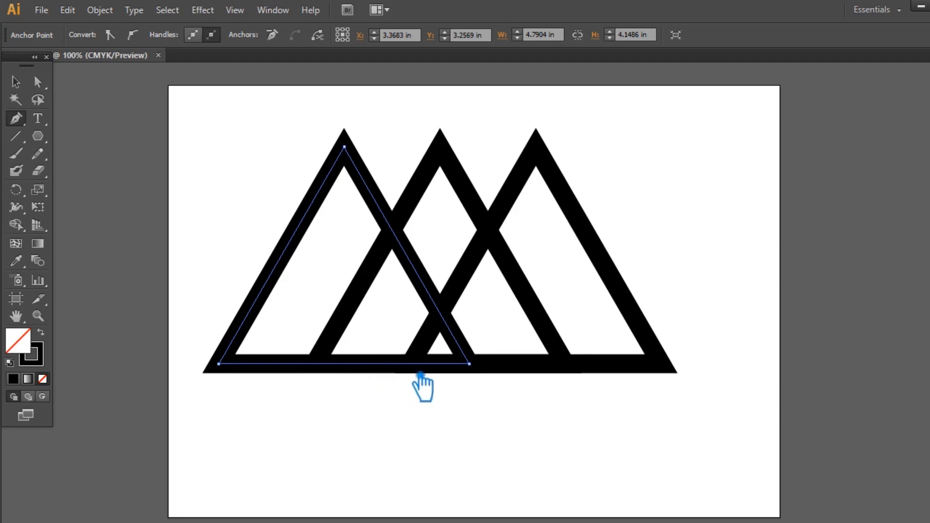
{"action": "left_click", "coordinate": [407, 367]}
{"action": "key", "text": "ctrl+z"}
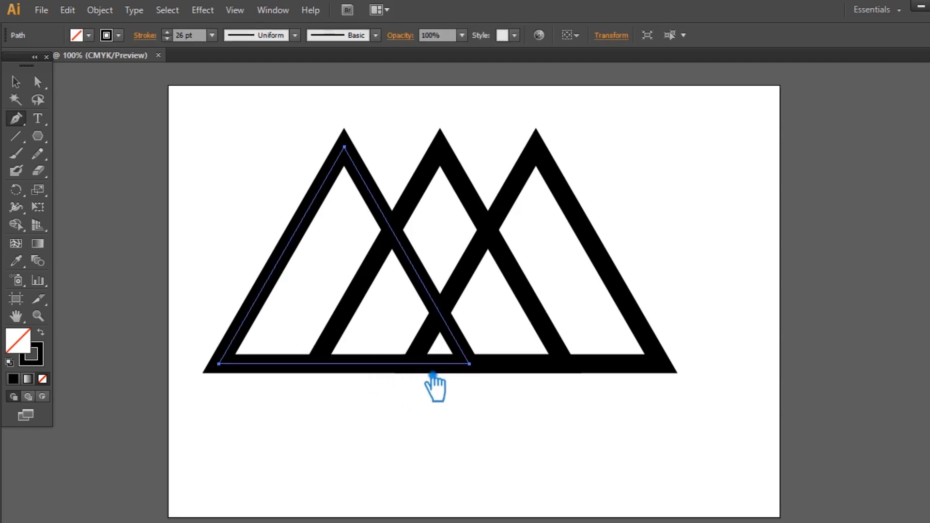
{"action": "left_click", "coordinate": [407, 364]}
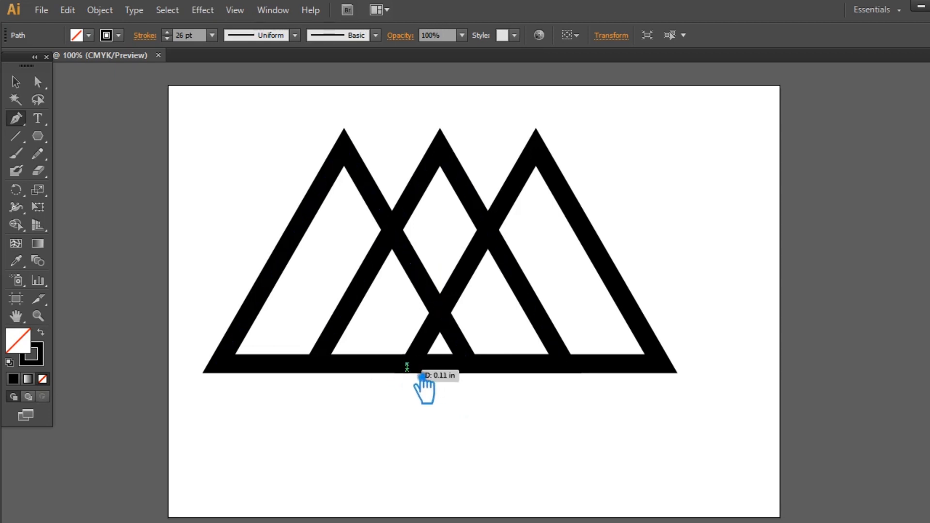
{"action": "key", "text": "ctrl+z"}
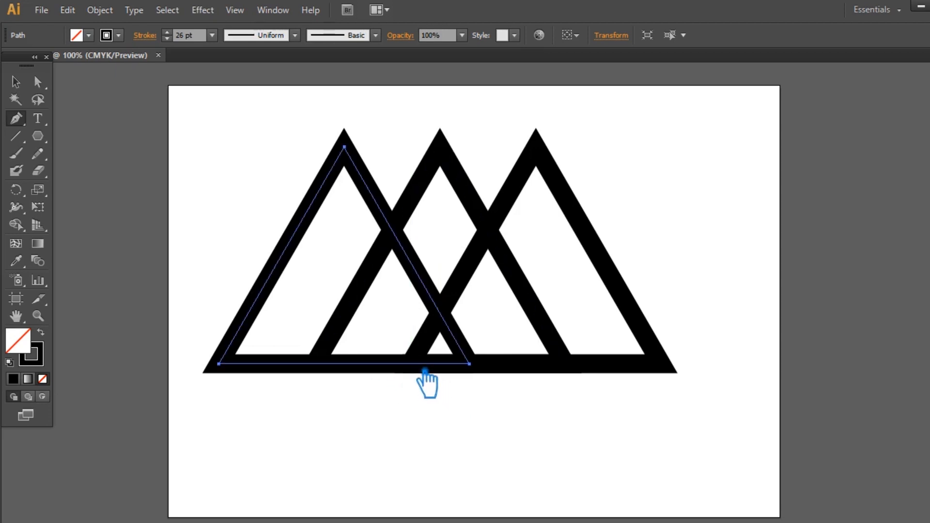
{"action": "left_click", "coordinate": [412, 369]}
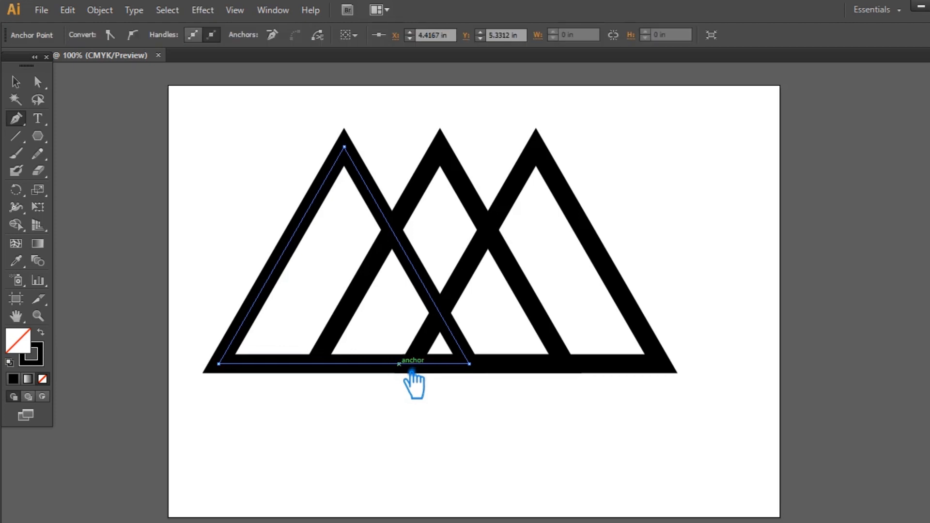
{"action": "left_click", "coordinate": [337, 370]}
{"action": "key", "text": "Delete"}
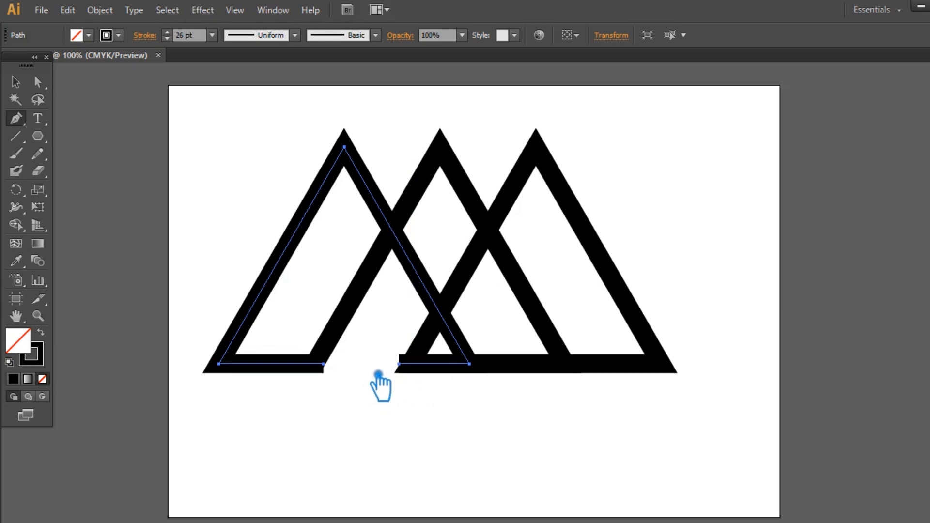
{"action": "left_click", "coordinate": [16, 82]}
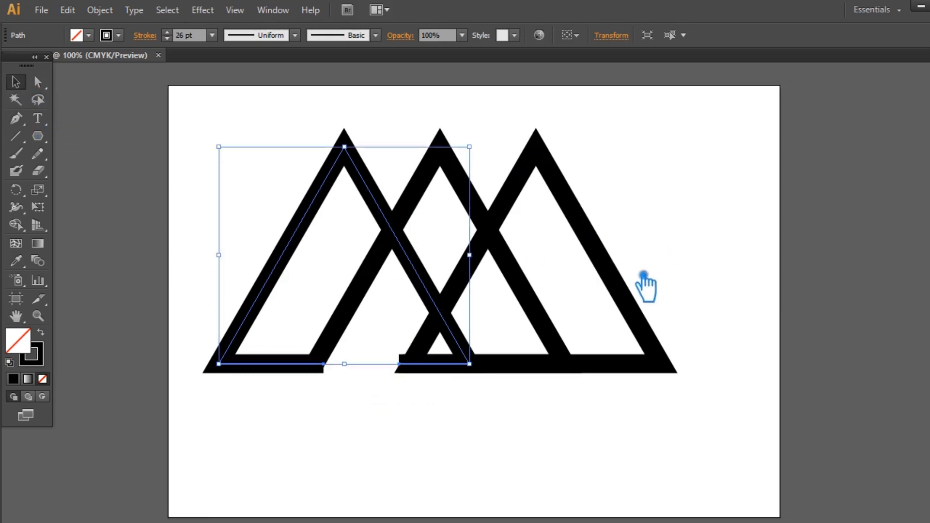
Add two anchor points on the right triangle's base and delete the segment between them
{"action": "left_click", "coordinate": [540, 364]}
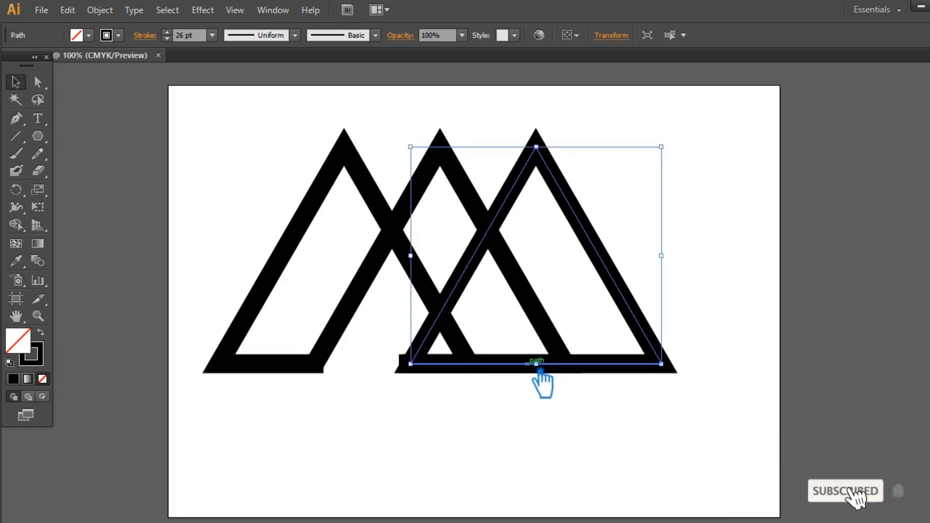
{"action": "key", "text": "p"}
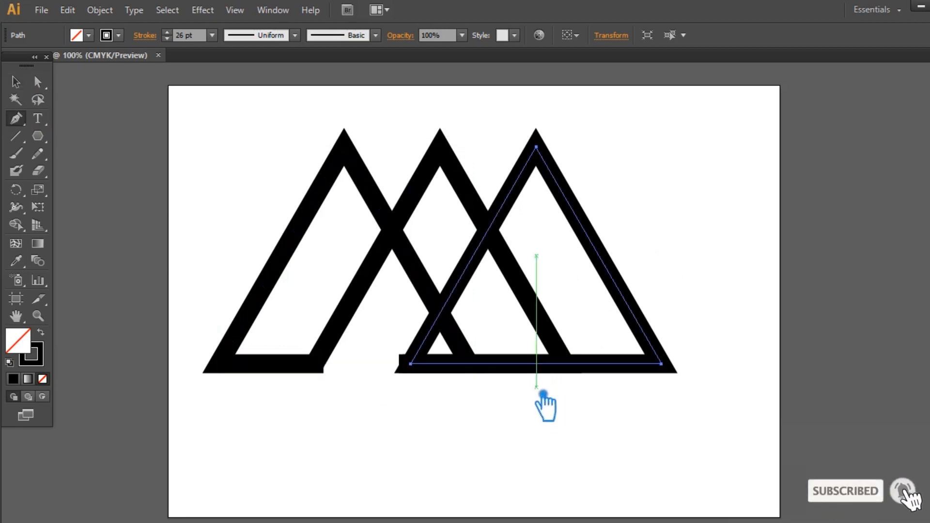
{"action": "left_click", "coordinate": [553, 364]}
{"action": "left_click", "coordinate": [480, 363]}
{"action": "key", "text": "Delete"}
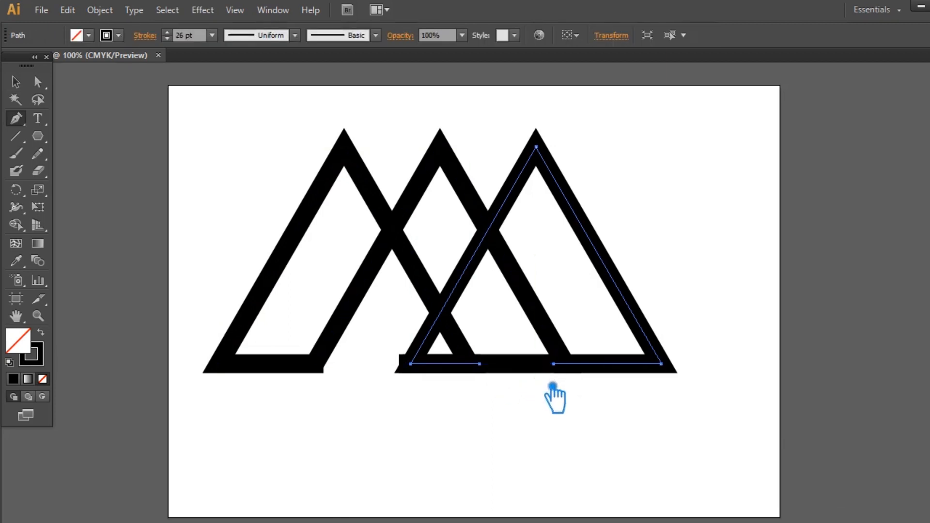
Try to add cutting points on the middle triangle's remaining base segment
{"action": "key", "text": "a"}
{"action": "left_click", "coordinate": [532, 372]}
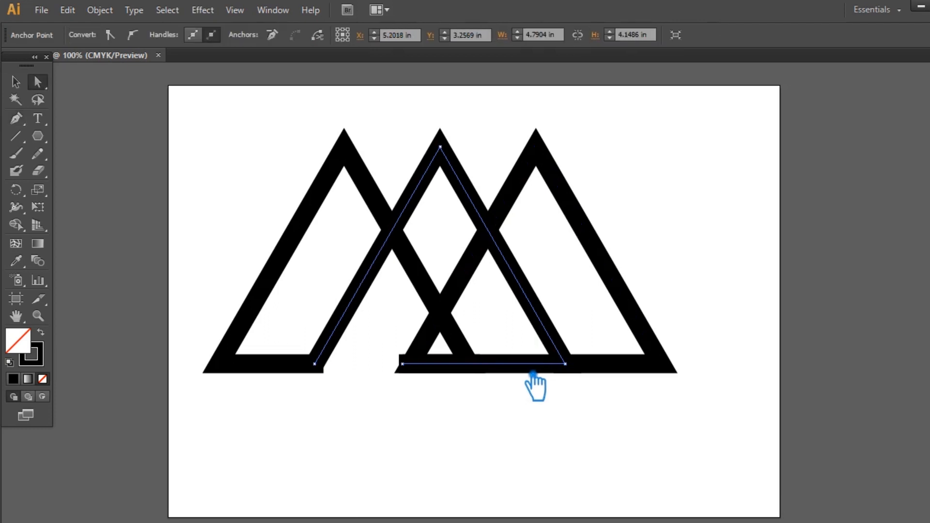
{"action": "key", "text": "p"}
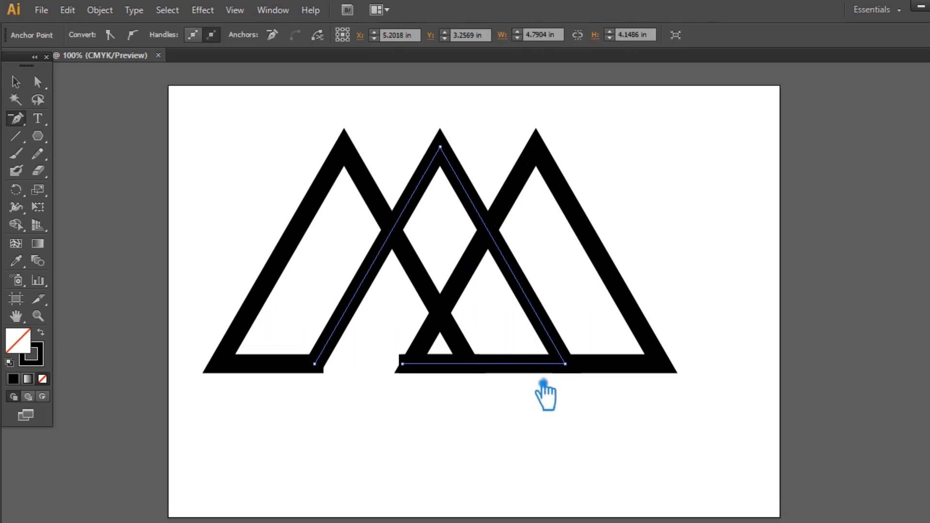
{"action": "left_click", "coordinate": [491, 371]}
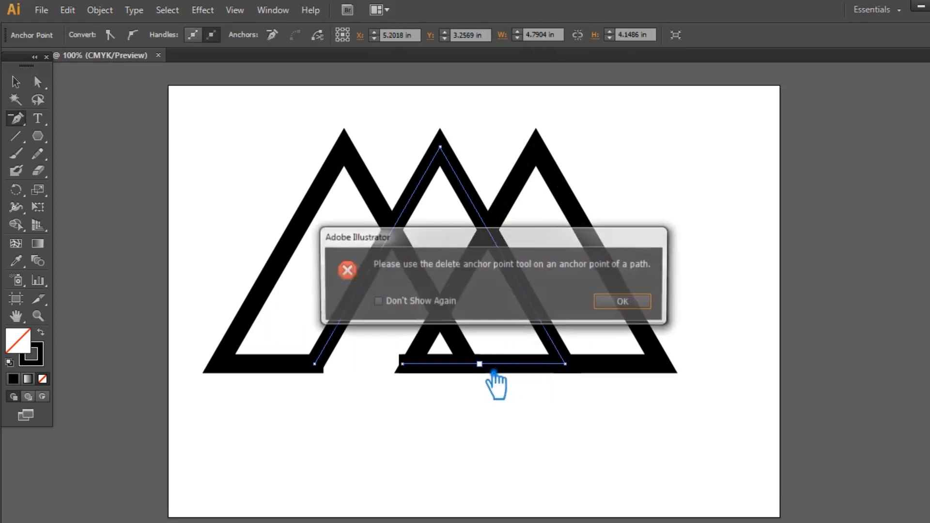
{"action": "left_click", "coordinate": [621, 302]}
{"action": "left_click", "coordinate": [485, 371]}
{"action": "left_click", "coordinate": [632, 303]}
{"action": "left_click", "coordinate": [537, 371]}
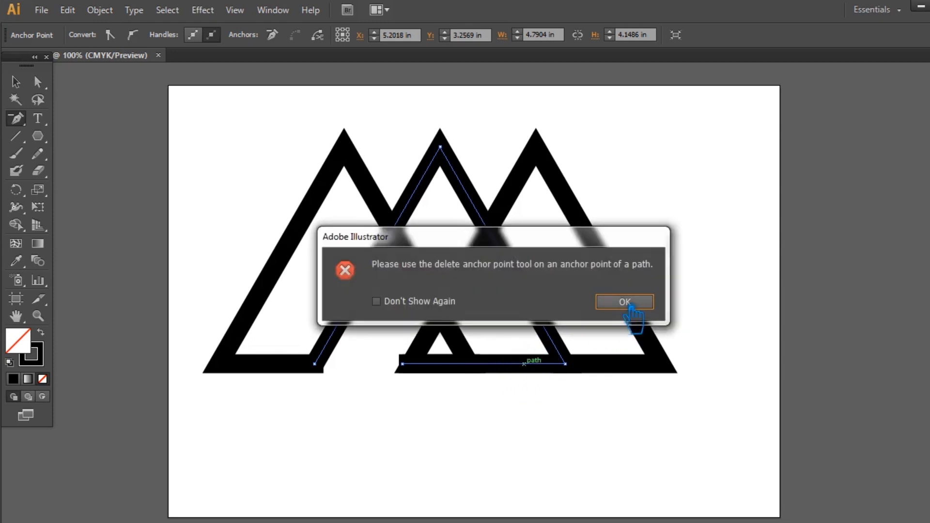
{"action": "left_click", "coordinate": [630, 305]}
Add two anchor points on the right half of the middle triangle's base and delete the segment between them
{"action": "left_click", "coordinate": [16, 82]}
{"action": "left_click", "coordinate": [469, 181]}
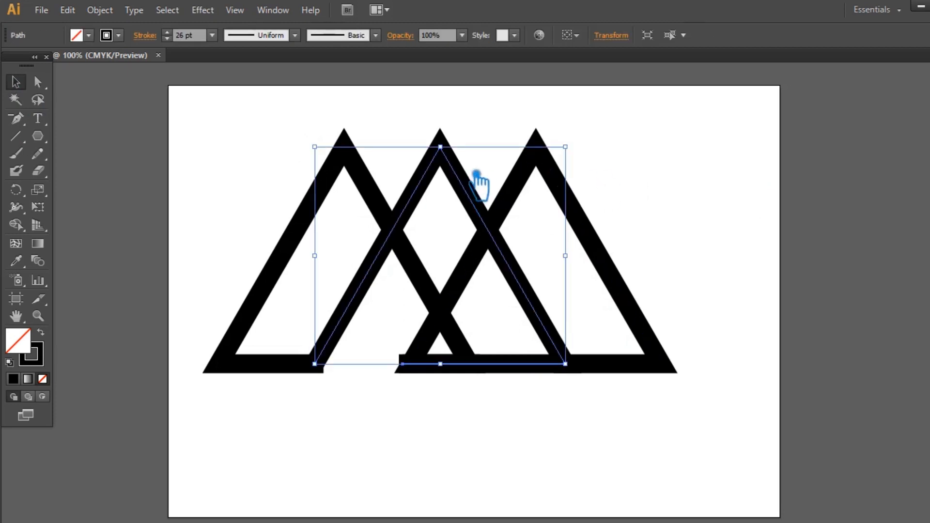
{"action": "key", "text": "p"}
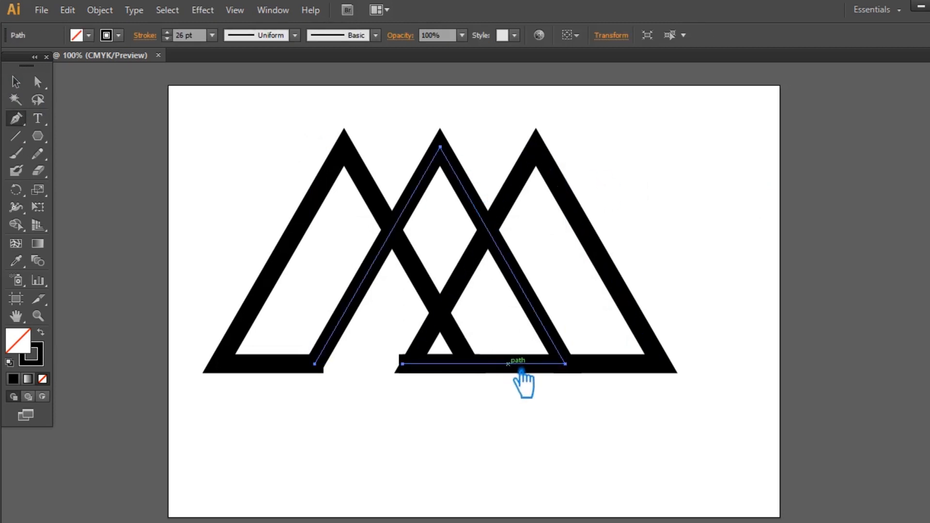
{"action": "left_click", "coordinate": [521, 371]}
{"action": "left_click", "coordinate": [486, 371]}
{"action": "key", "text": "a"}
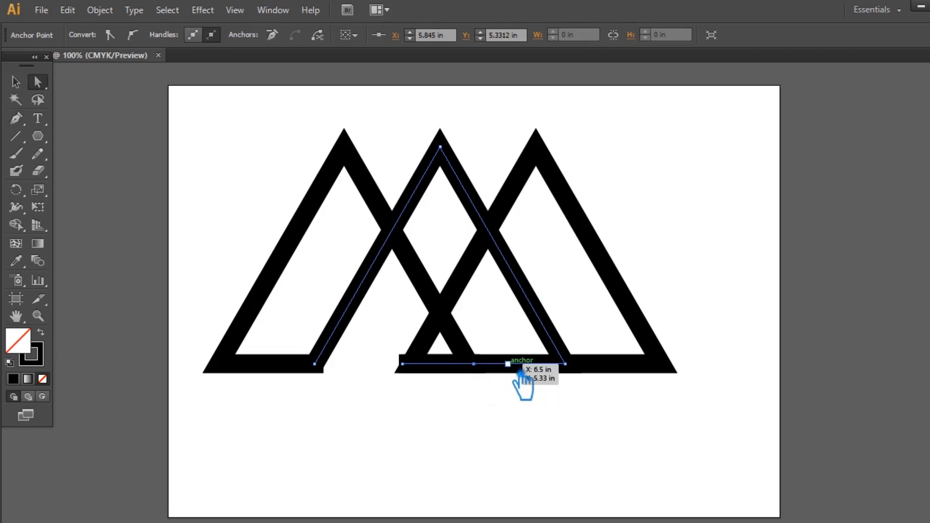
{"action": "key", "text": "Delete"}
{"action": "left_click", "coordinate": [16, 81]}
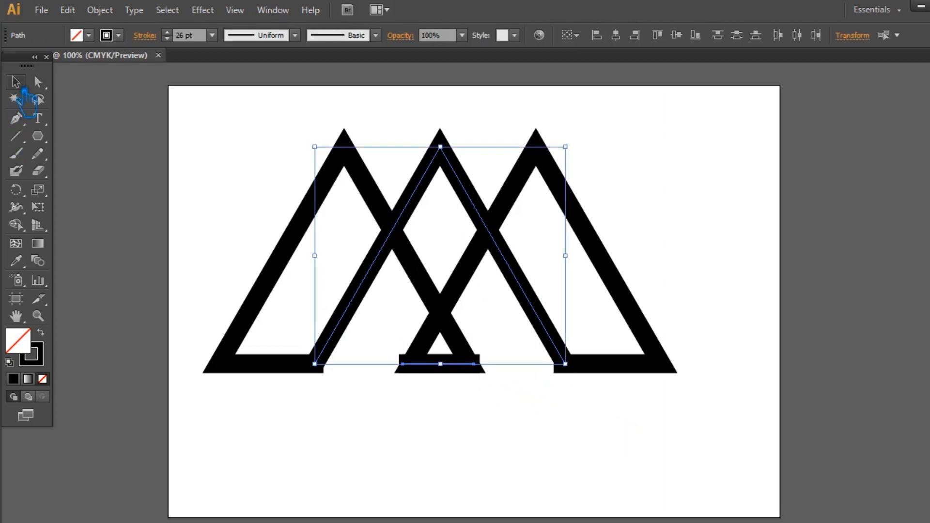
Select all the triangle paths and set their stroke weight to 28 pt
{"action": "left_click", "coordinate": [763, 235]}
{"action": "left_click_drag", "start_coordinate": [744, 434], "coordinate": [212, 118]}
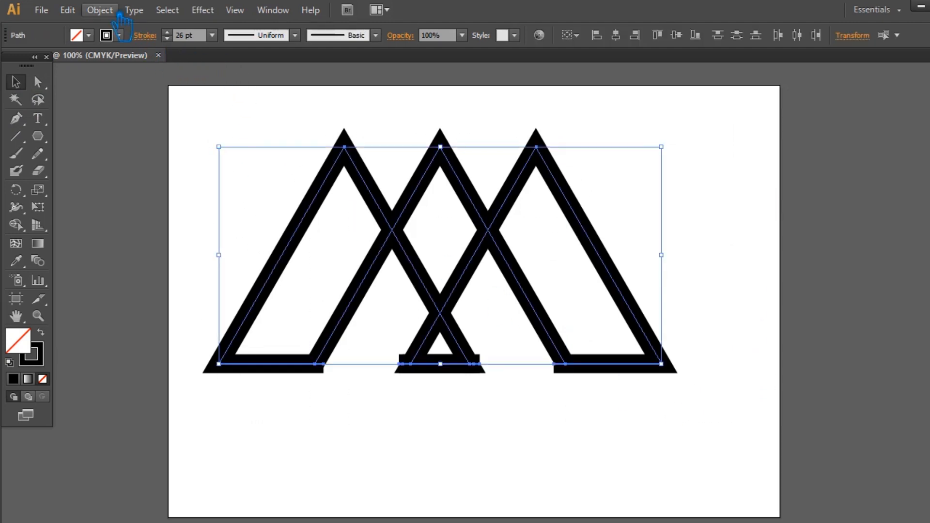
{"action": "left_click", "coordinate": [167, 32]}
{"action": "left_click", "coordinate": [167, 32]}
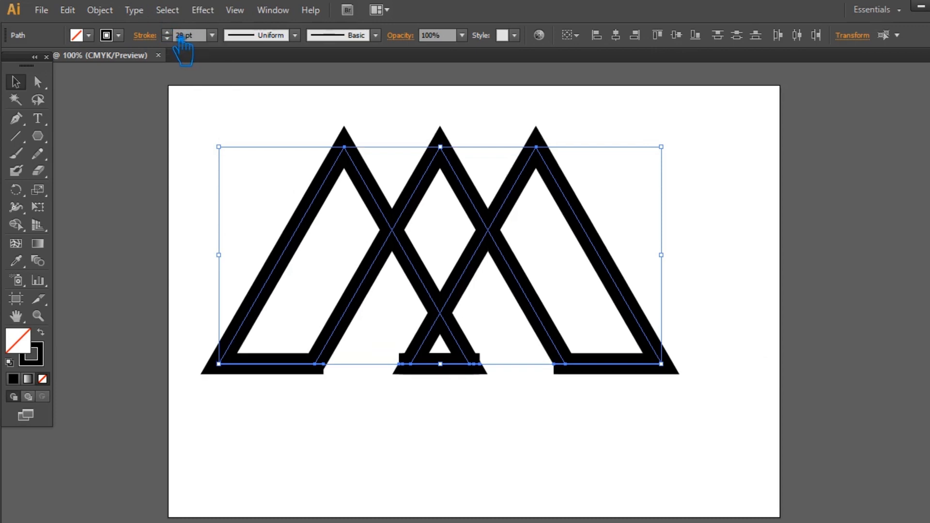
Expand the selected triangle strokes into filled shapes and deselect them
{"action": "left_click", "coordinate": [100, 10]}
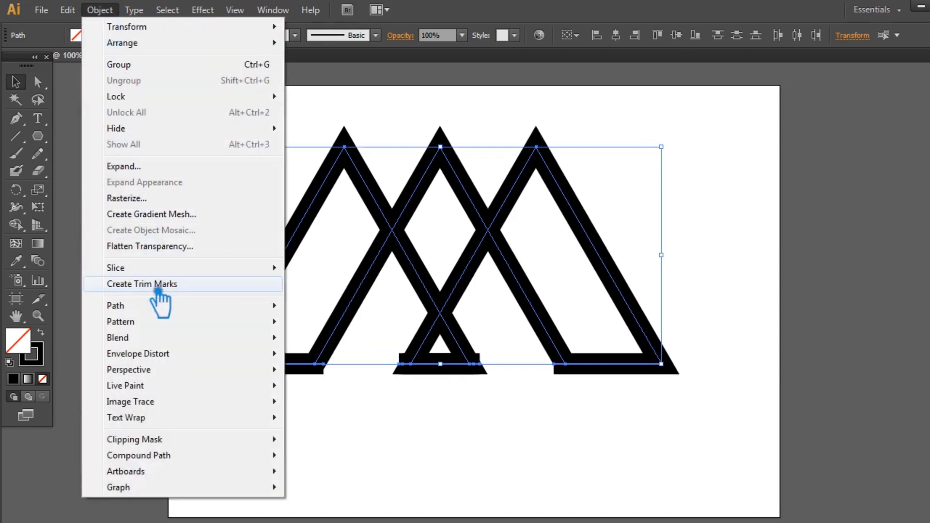
{"action": "left_click", "coordinate": [164, 169]}
{"action": "left_click", "coordinate": [725, 317]}
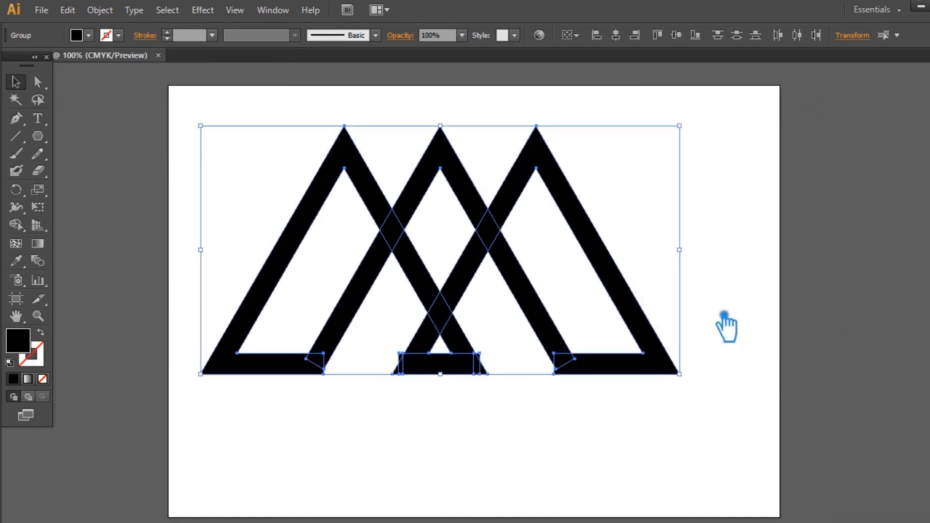
{"action": "left_click", "coordinate": [681, 409]}
Select all the expanded shapes and split them at their overlaps with the Pathfinder Divide operation
{"action": "left_click_drag", "start_coordinate": [726, 411], "coordinate": [228, 150]}
{"action": "key", "text": "shift+ctrl+F9"}
{"action": "left_click", "coordinate": [806, 424]}
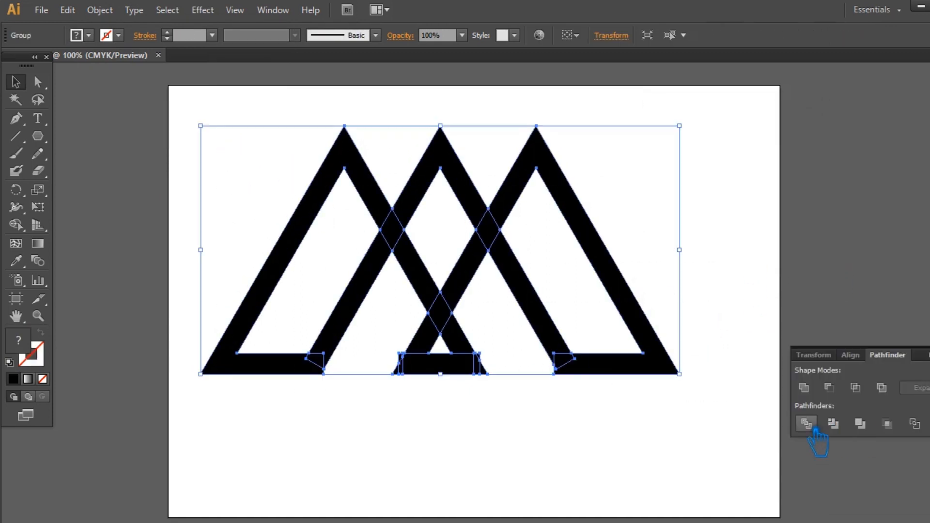
{"action": "key", "text": "shift+ctrl+F9"}
Ungroup the divided triangle artwork into separately selectable pieces
{"action": "left_click", "coordinate": [557, 315]}
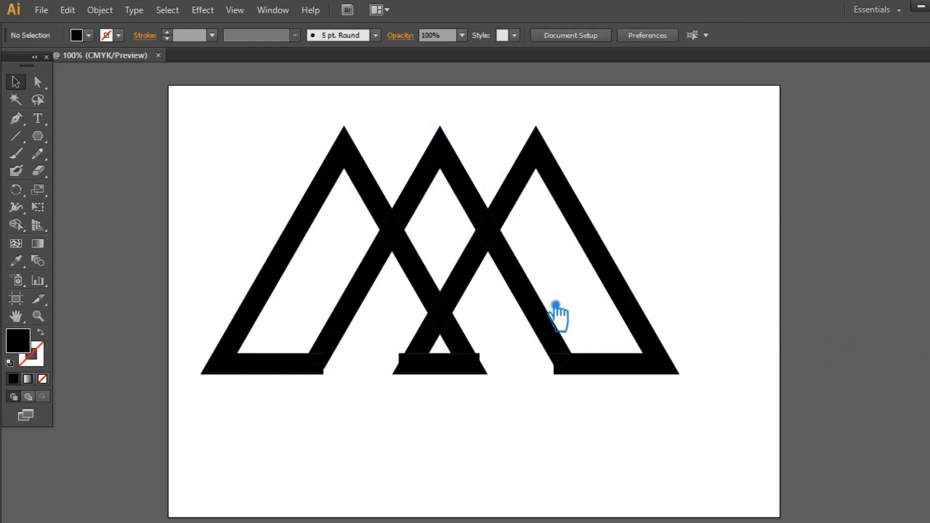
{"action": "right_click", "coordinate": [528, 297]}
{"action": "left_click", "coordinate": [580, 383]}
{"action": "left_click", "coordinate": [480, 366]}
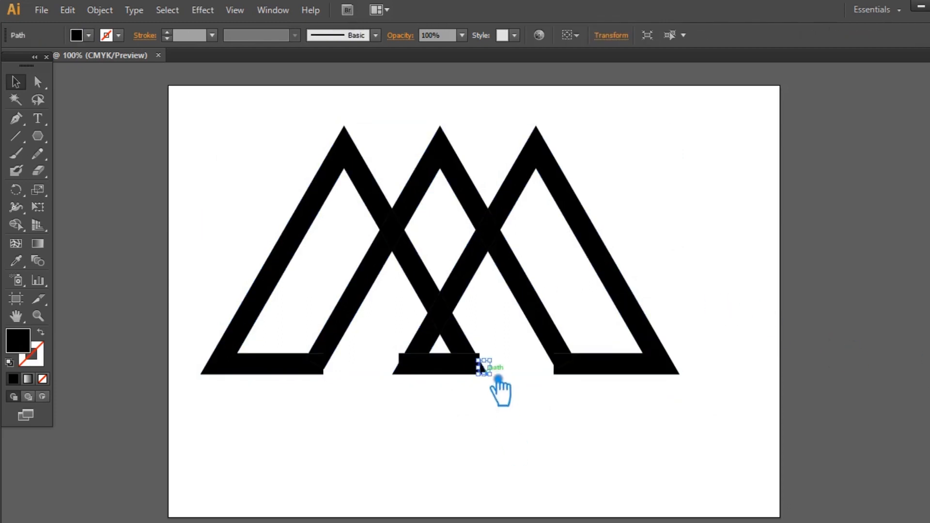
{"action": "left_click", "coordinate": [494, 412]}
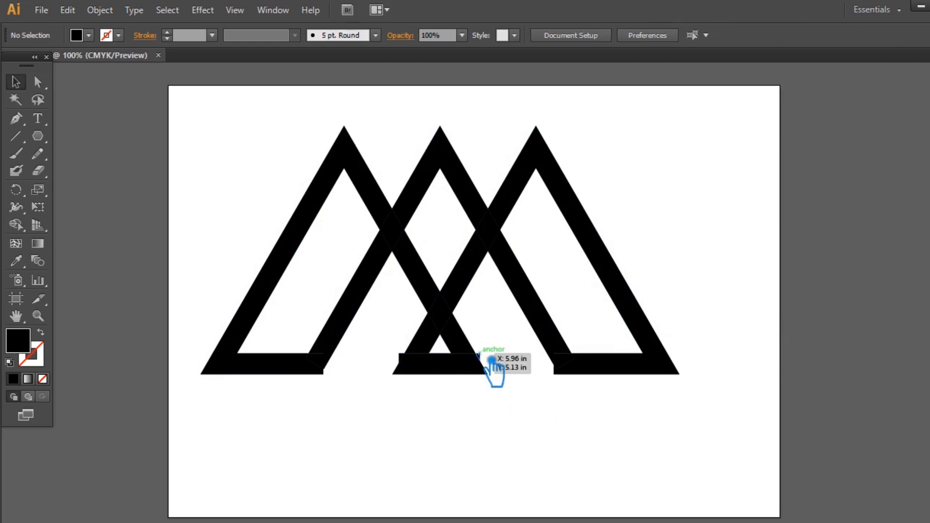
Delete the small corner pieces protruding from both sides of the small triangle's base at the centre of the logo
{"action": "left_click", "coordinate": [477, 354]}
{"action": "key", "text": "Delete"}
{"action": "left_click", "coordinate": [402, 357]}
{"action": "key", "text": "Delete"}
{"action": "left_click", "coordinate": [406, 359]}
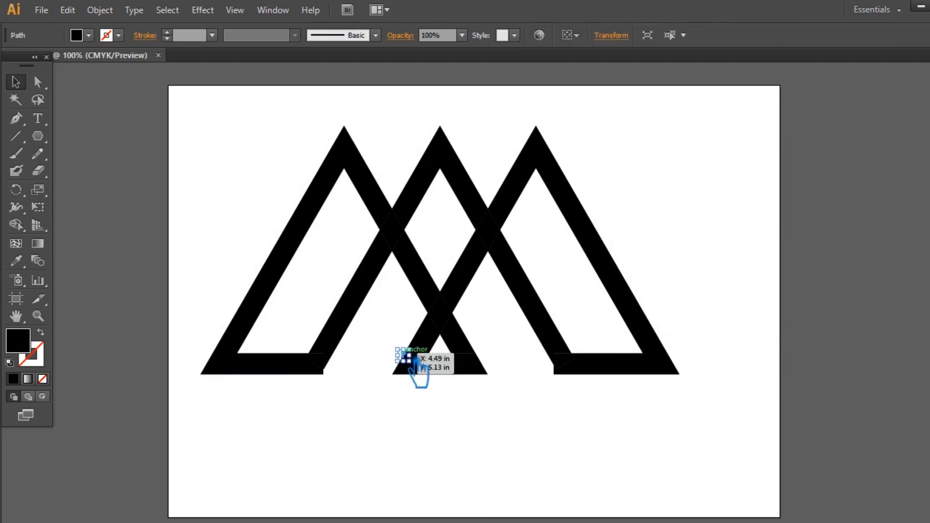
{"action": "key", "text": "Delete"}
{"action": "left_click", "coordinate": [558, 373]}
{"action": "left_click", "coordinate": [571, 389]}
{"action": "left_click", "coordinate": [562, 372]}
{"action": "left_click", "coordinate": [705, 374]}
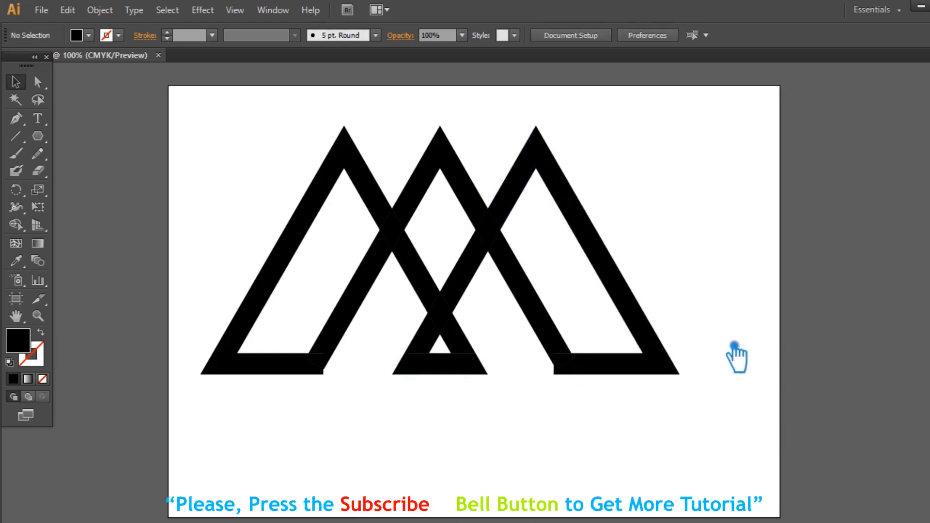
Draw two diagonal line segments continuing the middle triangle's outer leg edges past the cut ends of the left and right bases
{"action": "key", "text": "ctrl+plus"}
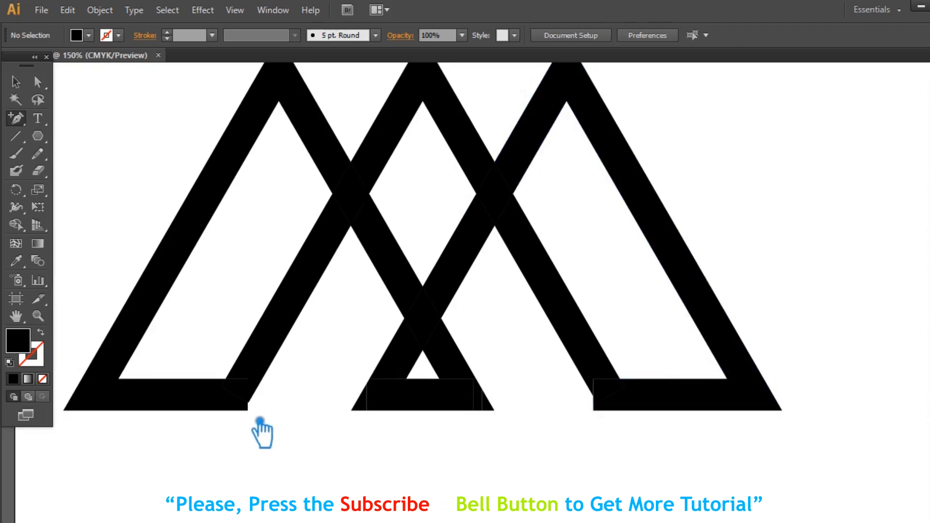
{"action": "key", "text": "a"}
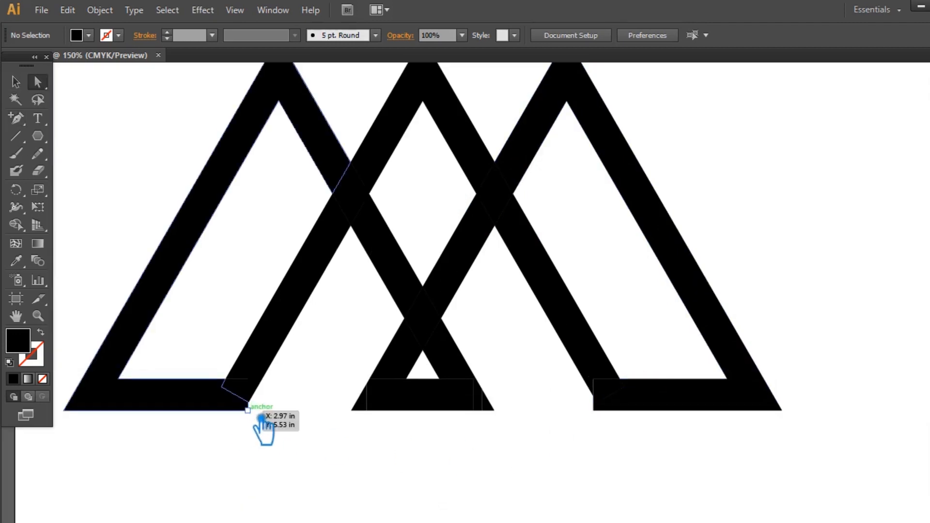
{"action": "left_click", "coordinate": [20, 139]}
{"action": "left_click_drag", "start_coordinate": [295, 330], "coordinate": [243, 441]}
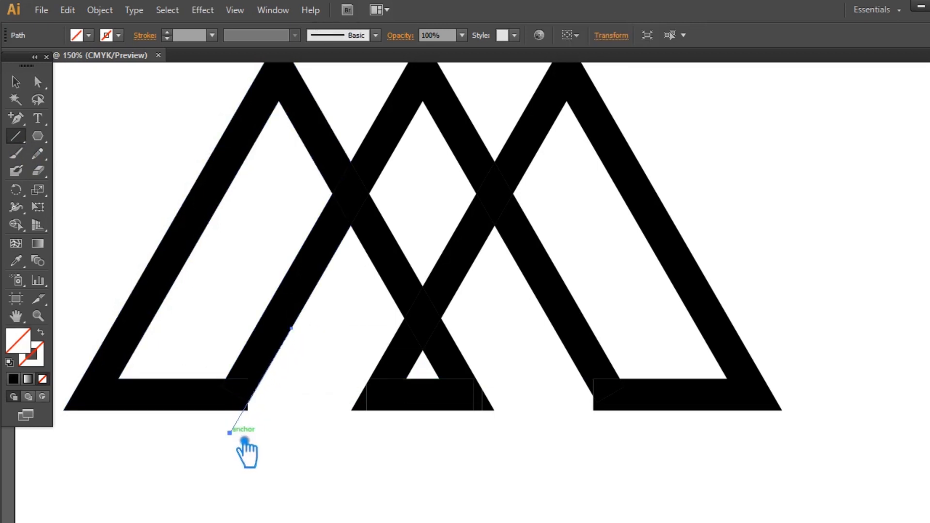
{"action": "left_click_drag", "start_coordinate": [572, 343], "coordinate": [622, 429]}
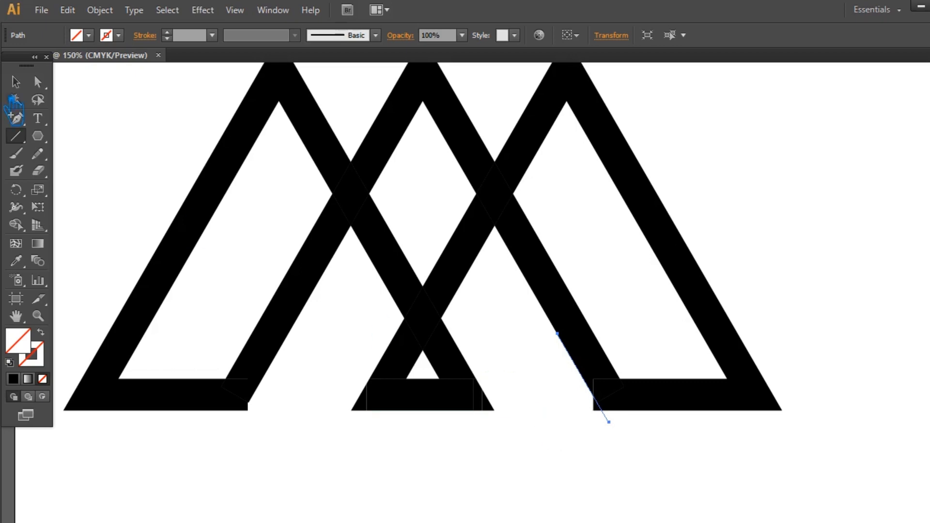
Select all the artwork with both lines, split it with Pathfinder Divide, and ungroup the result
{"action": "left_click", "coordinate": [16, 82]}
{"action": "left_click_drag", "start_coordinate": [748, 496], "coordinate": [167, 219]}
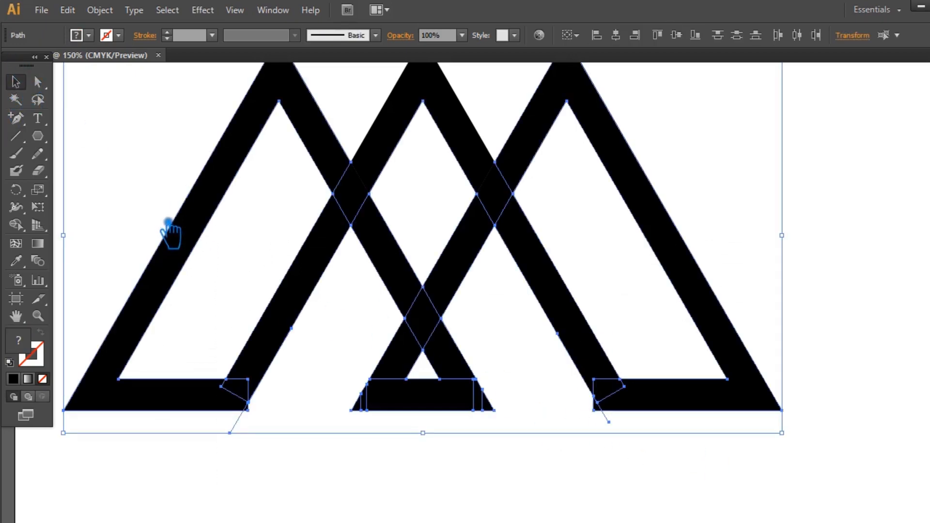
{"action": "key", "text": "shift+ctrl+F9"}
{"action": "left_click", "coordinate": [806, 422]}
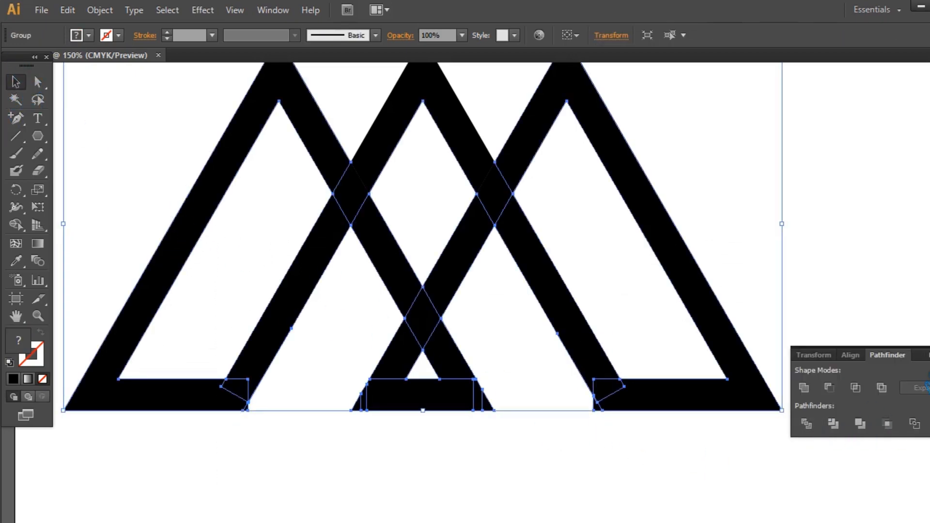
{"action": "key", "text": "shift+ctrl+F9"}
{"action": "left_click", "coordinate": [914, 343]}
{"action": "right_click", "coordinate": [593, 360]}
{"action": "left_click", "coordinate": [644, 440]}
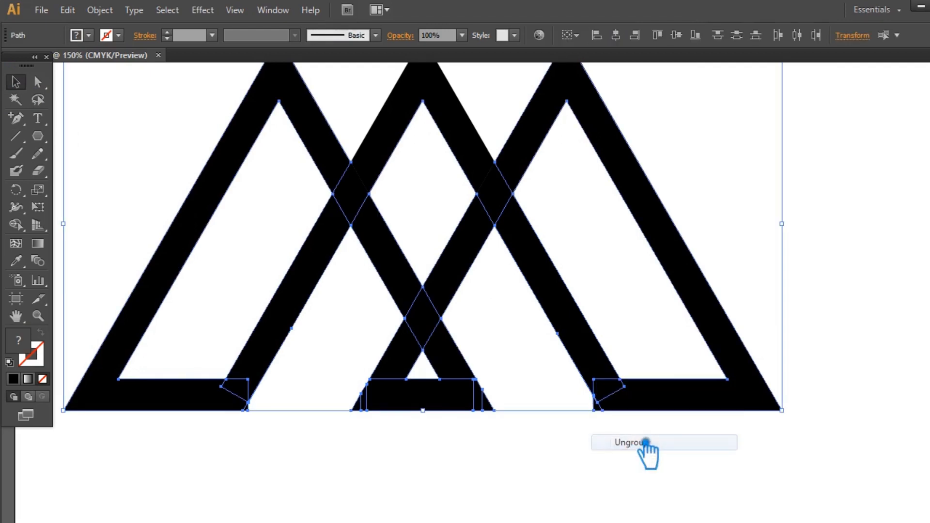
Delete the leftover corner pieces outside the diagonal cuts on the right and left bases
{"action": "left_click", "coordinate": [601, 406]}
{"action": "key", "text": "Delete"}
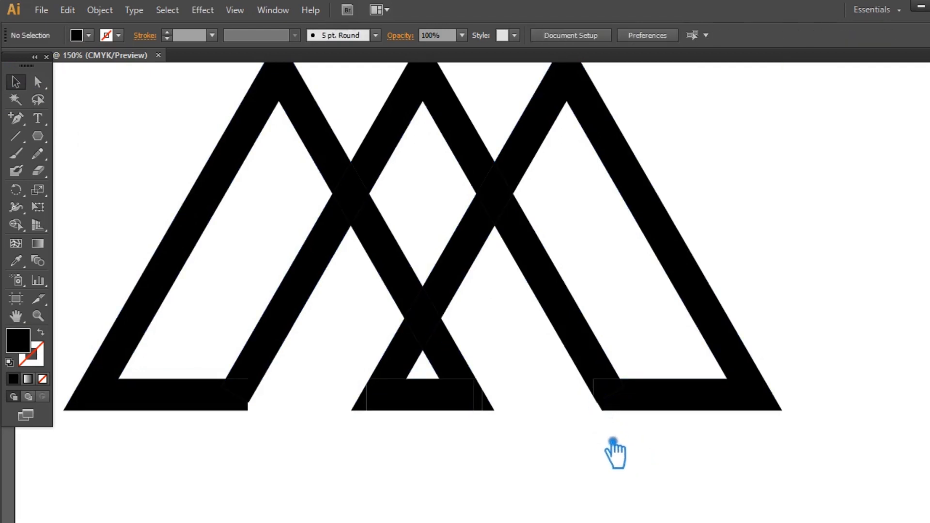
{"action": "left_click", "coordinate": [246, 407]}
{"action": "key", "text": "Delete"}
{"action": "left_click_drag", "start_coordinate": [779, 484], "coordinate": [114, 179]}
{"action": "left_click", "coordinate": [573, 435]}
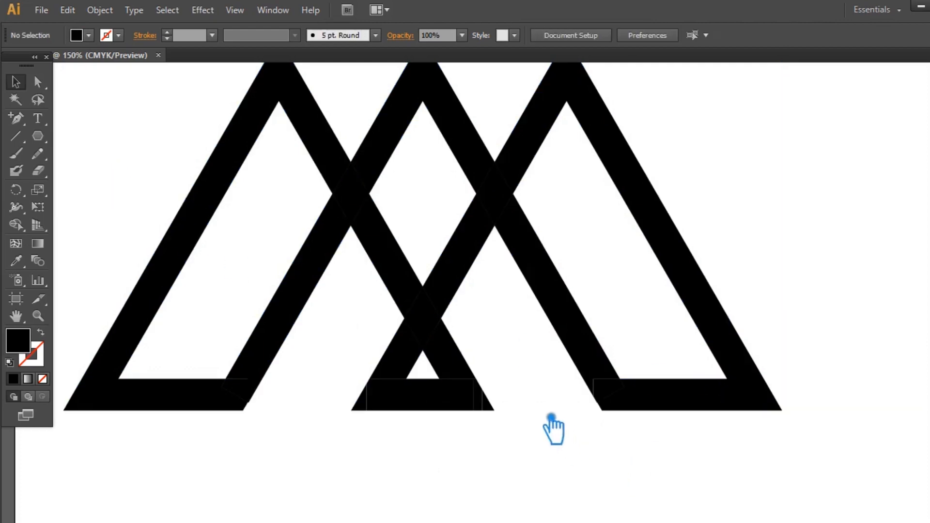
{"action": "left_click_drag", "start_coordinate": [546, 438], "coordinate": [527, 382]}
{"action": "left_click_drag", "start_coordinate": [777, 466], "coordinate": [152, 222]}
{"action": "left_click", "coordinate": [426, 499]}
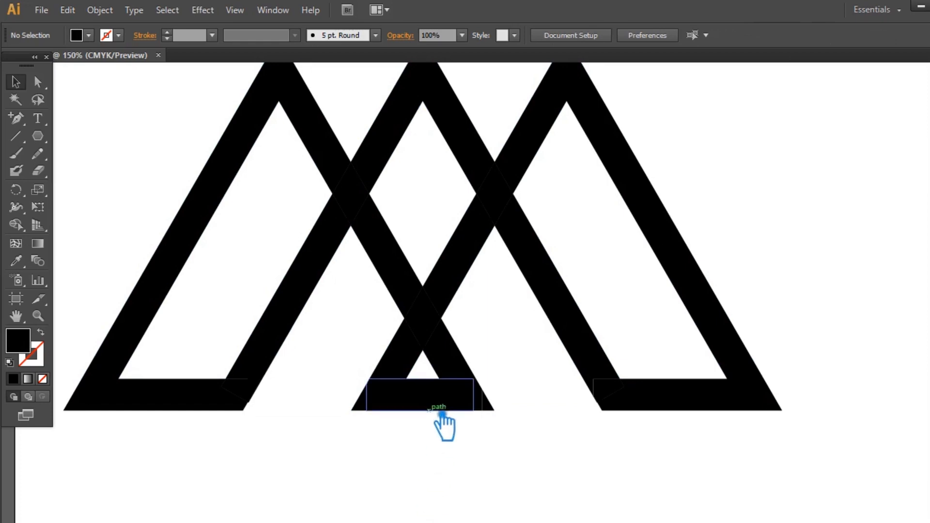
{"action": "key", "text": "ctrl+minus"}
{"action": "key", "text": "ctrl+minus"}
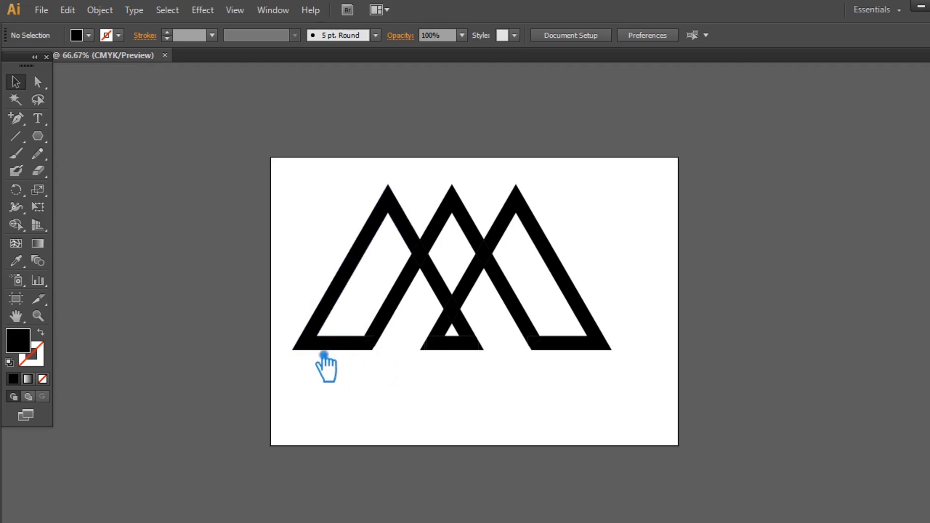
{"action": "left_click", "coordinate": [346, 349]}
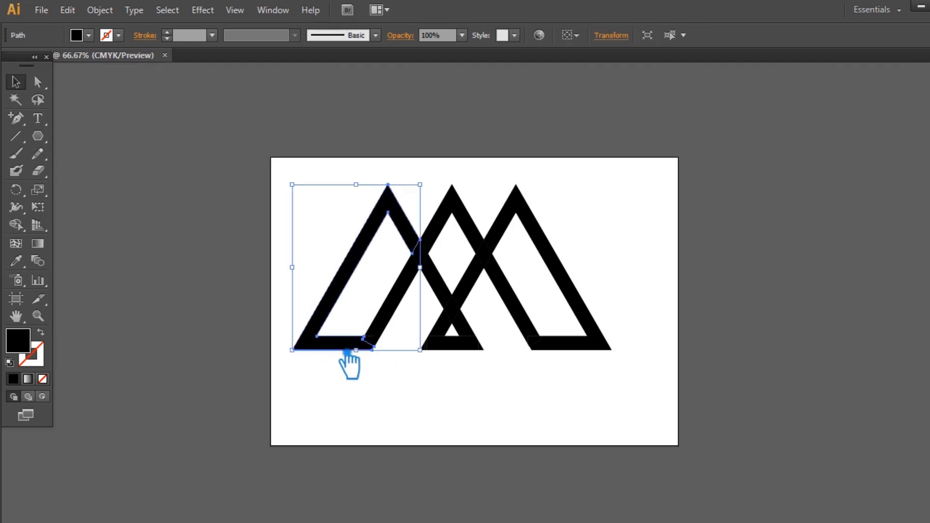
{"action": "left_click", "coordinate": [451, 288], "text": "shift"}
{"action": "left_click", "coordinate": [465, 317], "text": "shift"}
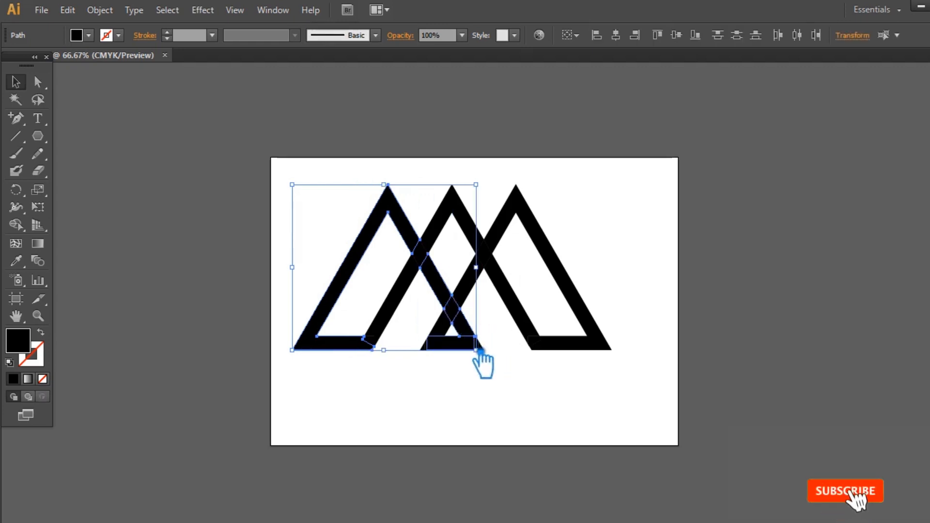
{"action": "left_click", "coordinate": [502, 419]}
Unite the upper-left overlap diamond with the left triangle and the leg segment below it using Pathfinder
{"action": "left_click", "coordinate": [422, 260]}
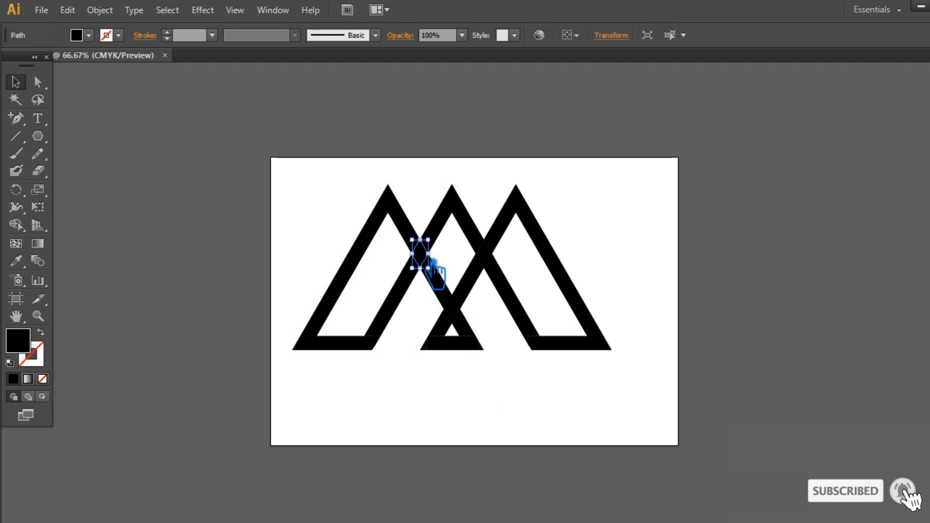
{"action": "left_click", "coordinate": [413, 228], "text": "shift"}
{"action": "left_click", "coordinate": [454, 291], "text": "shift"}
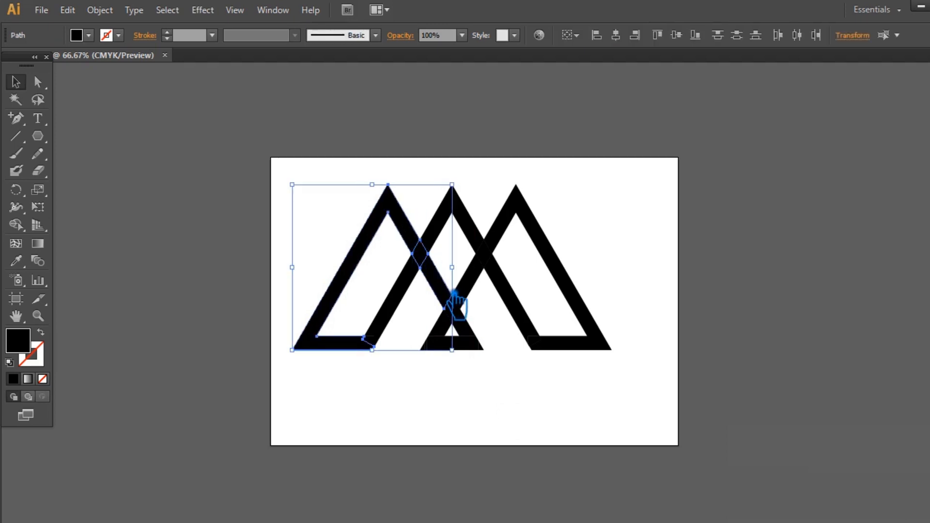
{"action": "key", "text": "shift+ctrl+F9"}
{"action": "left_click", "coordinate": [804, 387]}
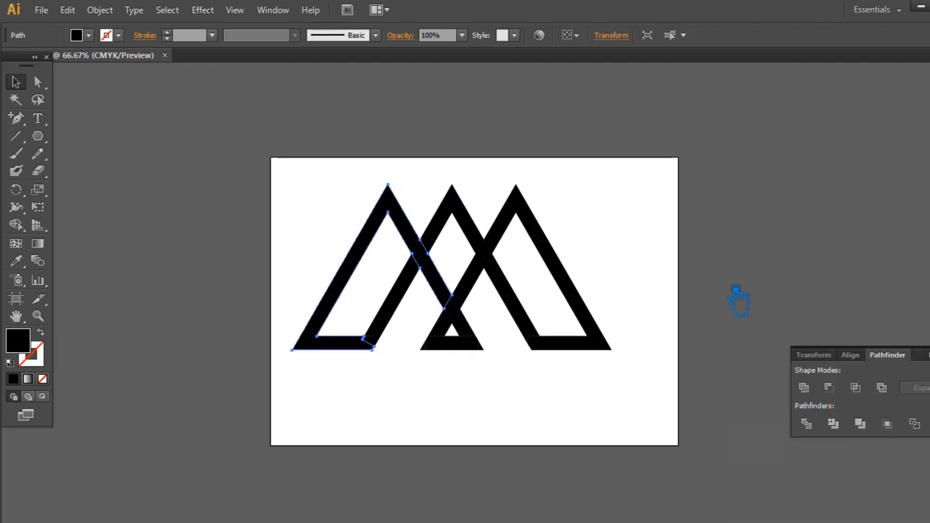
{"action": "key", "text": "ctrl+1"}
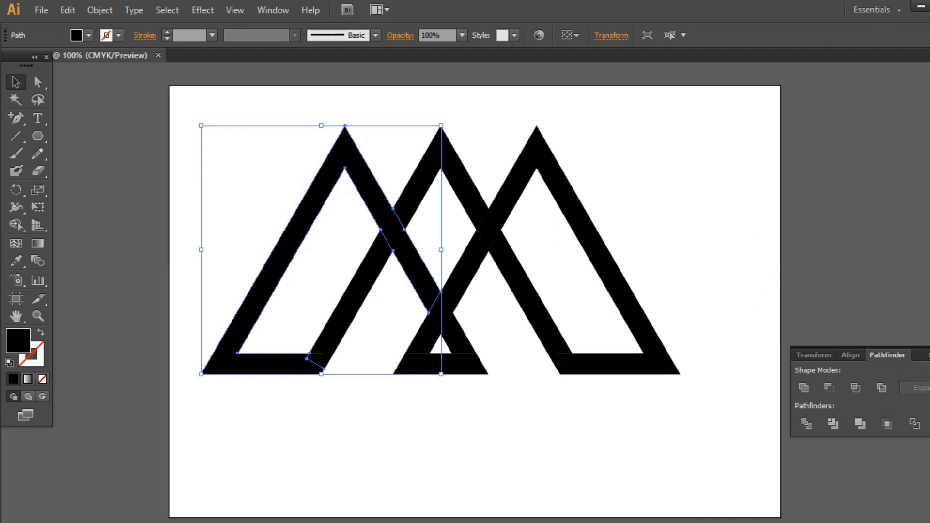
{"action": "left_click", "coordinate": [916, 353]}
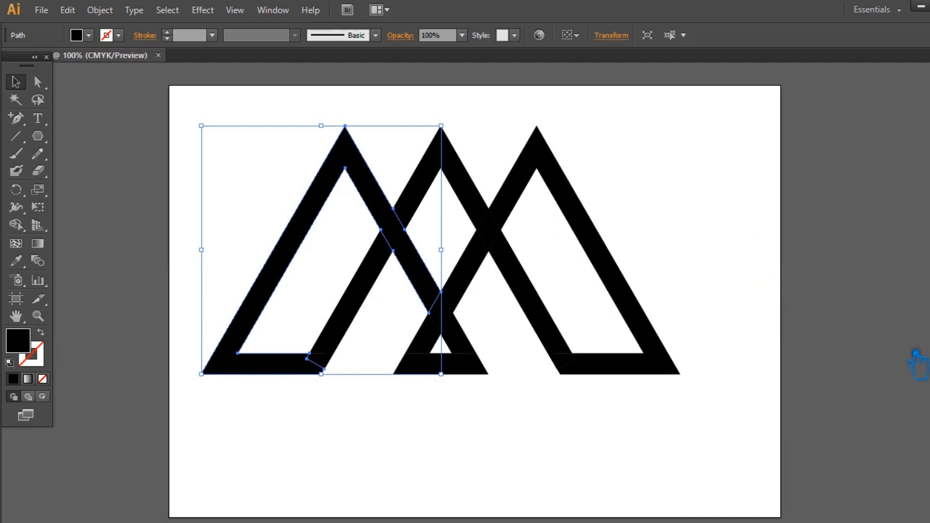
Offset the united left triangle's path by 0.1389 in with miter joins and a miter limit of 4, previewing it first
{"action": "left_click", "coordinate": [420, 267]}
{"action": "left_click", "coordinate": [100, 9]}
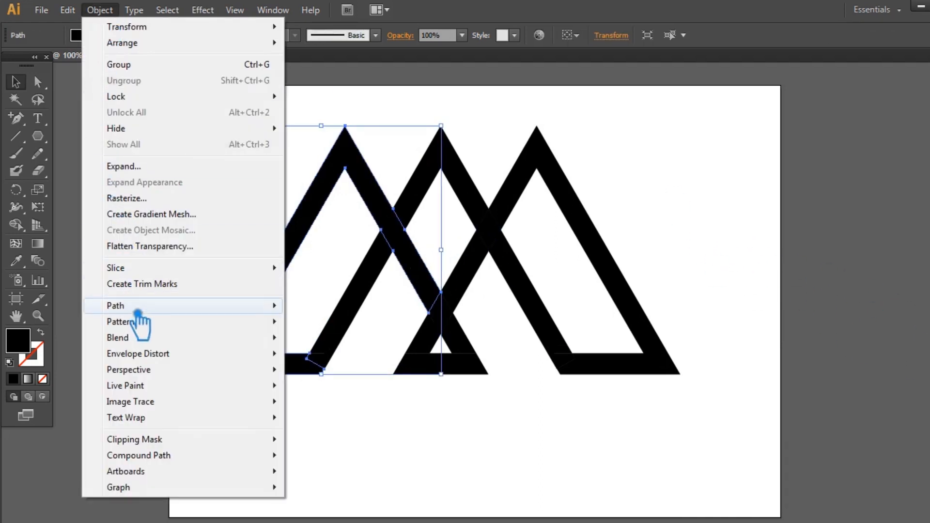
{"action": "mouse_move", "coordinate": [269, 305]}
{"action": "left_click", "coordinate": [330, 360]}
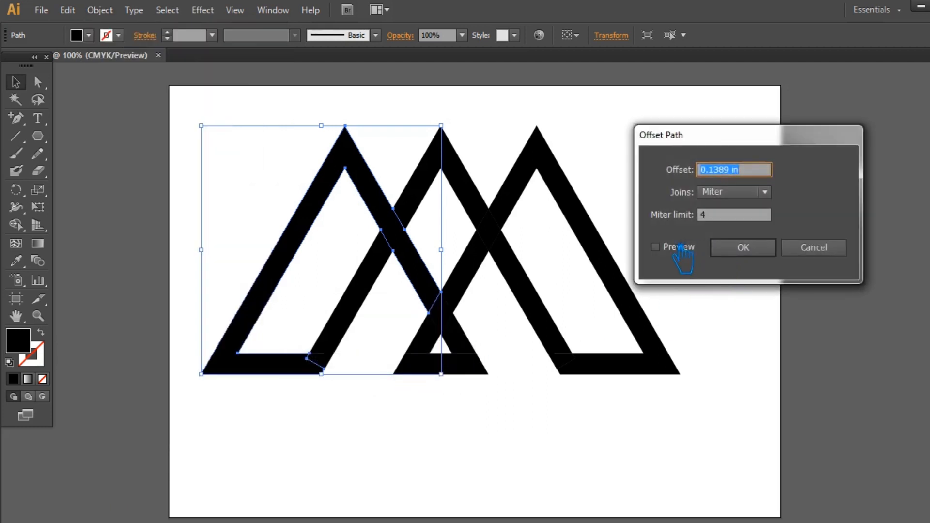
{"action": "left_click", "coordinate": [671, 253]}
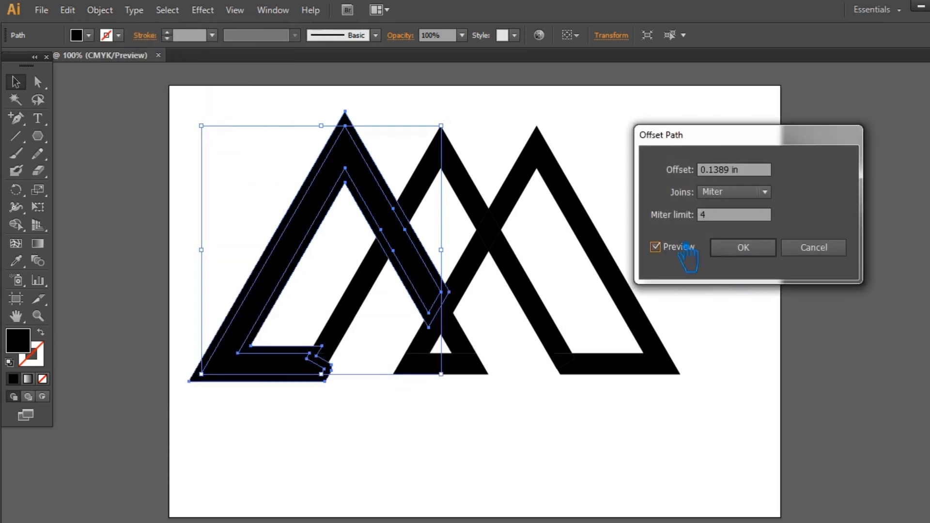
{"action": "left_click", "coordinate": [764, 251]}
Divide the left triangle, its offset outline and the crossing middle triangle pieces with Pathfinder, and ungroup the result
{"action": "left_click", "coordinate": [226, 130]}
{"action": "left_click_drag", "start_coordinate": [212, 126], "coordinate": [412, 295]}
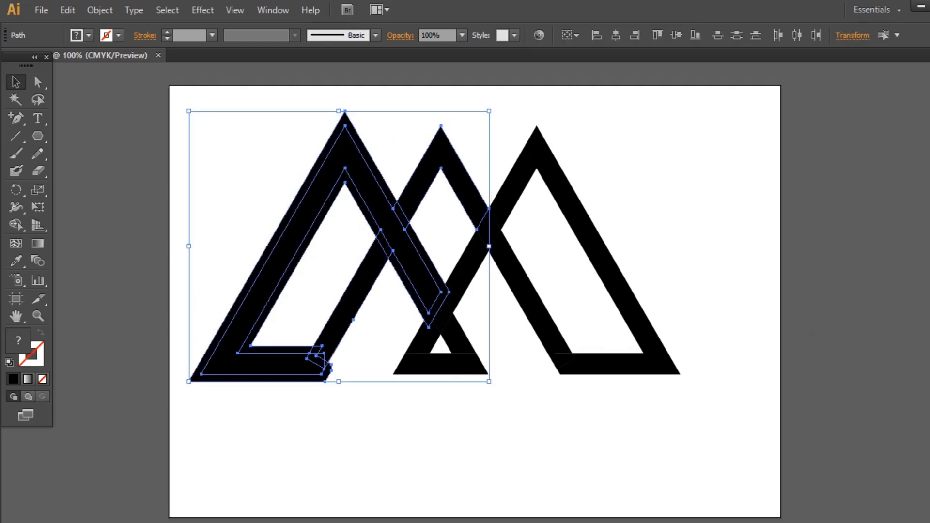
{"action": "key", "text": "ctrl+shift+F9"}
{"action": "left_click", "coordinate": [807, 419]}
{"action": "left_click", "coordinate": [927, 354]}
{"action": "left_click", "coordinate": [650, 216]}
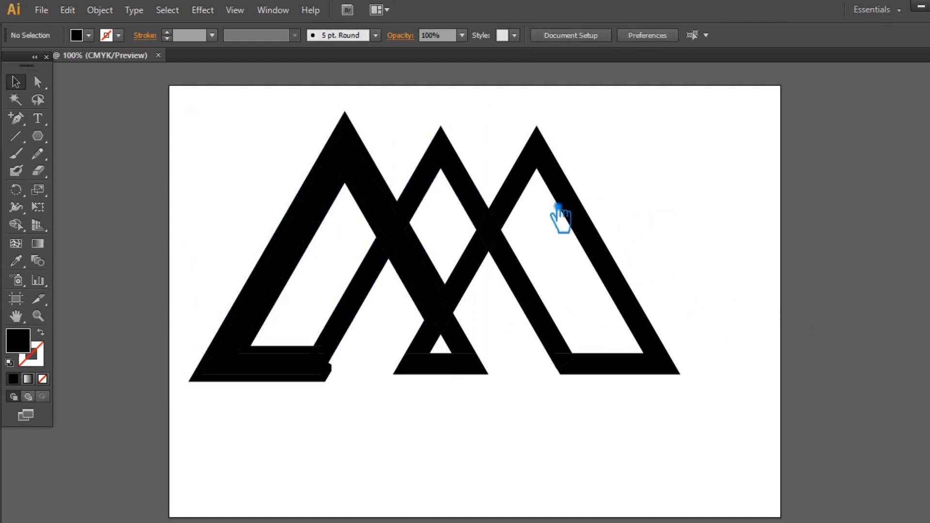
{"action": "right_click", "coordinate": [366, 163]}
{"action": "left_click", "coordinate": [387, 248]}
Delete the offset border pieces inside and outside the left triangle, keeping the strips that cross the middle triangle's leg
{"action": "left_click", "coordinate": [366, 233]}
{"action": "left_click", "coordinate": [379, 228]}
{"action": "key", "text": "Delete"}
{"action": "left_click", "coordinate": [380, 233]}
{"action": "key", "text": "Delete"}
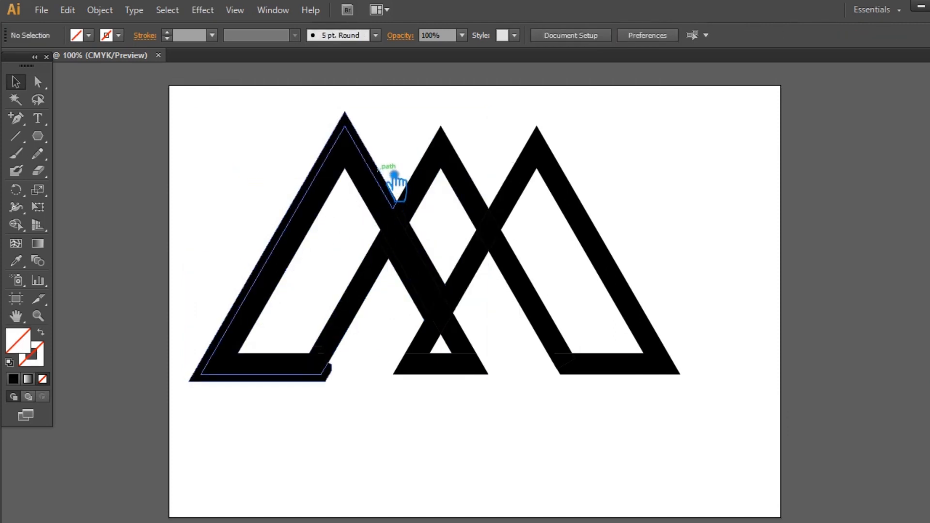
{"action": "left_click", "coordinate": [394, 175]}
{"action": "key", "text": "Delete"}
{"action": "left_click", "coordinate": [423, 247]}
{"action": "key", "text": "Delete"}
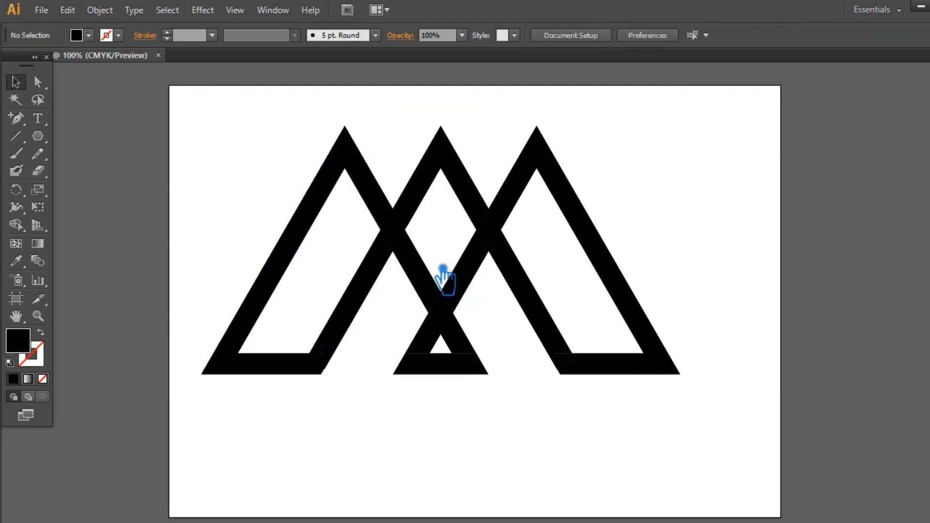
Unite the left triangle with the middle triangle's lower-left leg and the small corner pieces where they meet
{"action": "left_click_drag", "start_coordinate": [660, 451], "coordinate": [288, 208]}
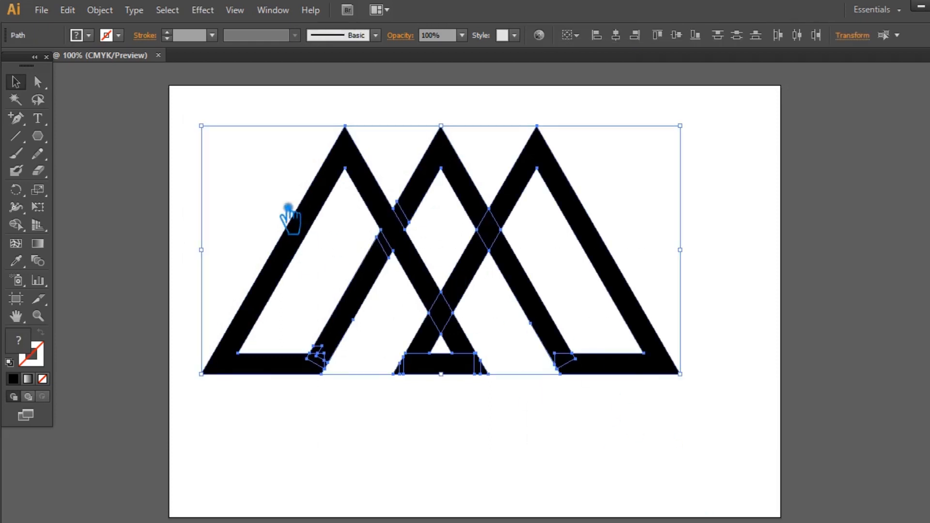
{"action": "left_click", "coordinate": [751, 221]}
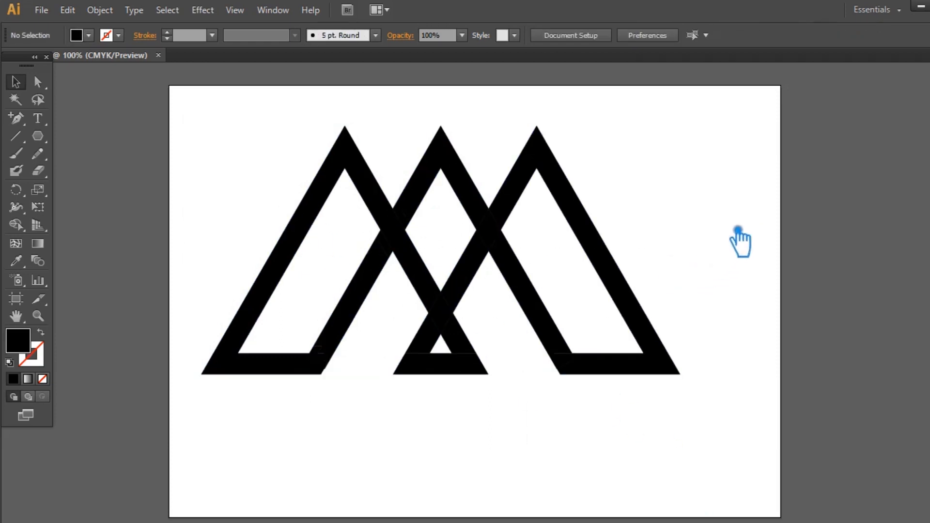
{"action": "left_click", "coordinate": [298, 329]}
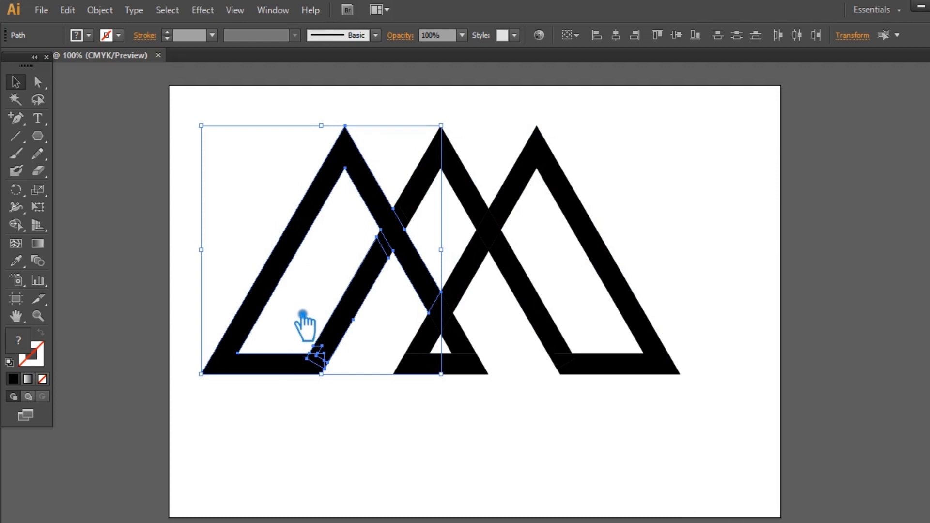
{"action": "key", "text": "shift+ctrl+F9"}
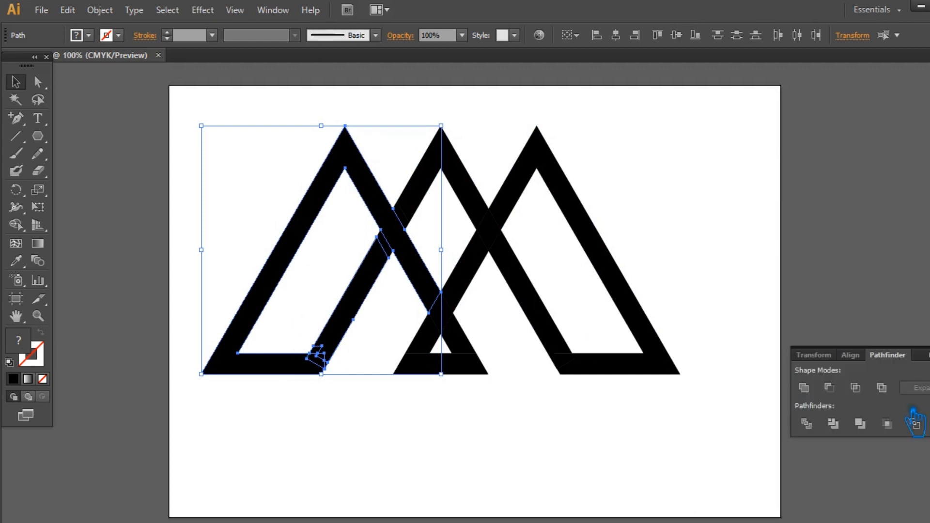
{"action": "left_click", "coordinate": [829, 387]}
{"action": "key", "text": "shift+ctrl+F9"}
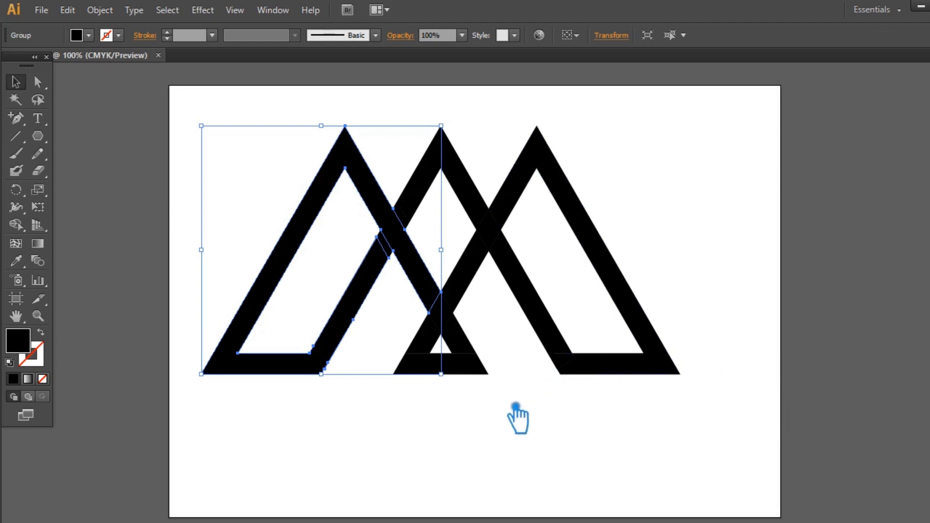
Remove the extra anchor points at the left triangle's lower-right corner and delete the strip of the middle triangle's left leg beside it
{"action": "key", "text": "p"}
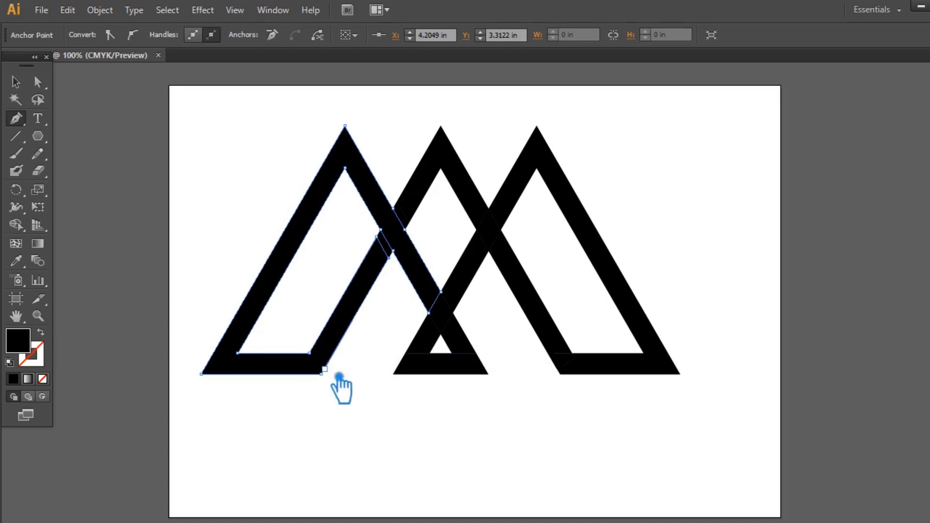
{"action": "left_click", "coordinate": [19, 84]}
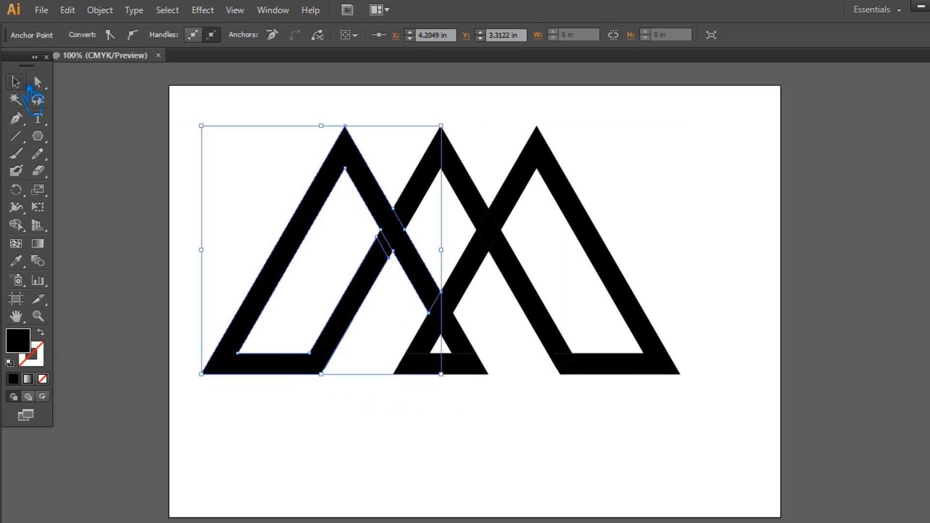
{"action": "left_click", "coordinate": [348, 113]}
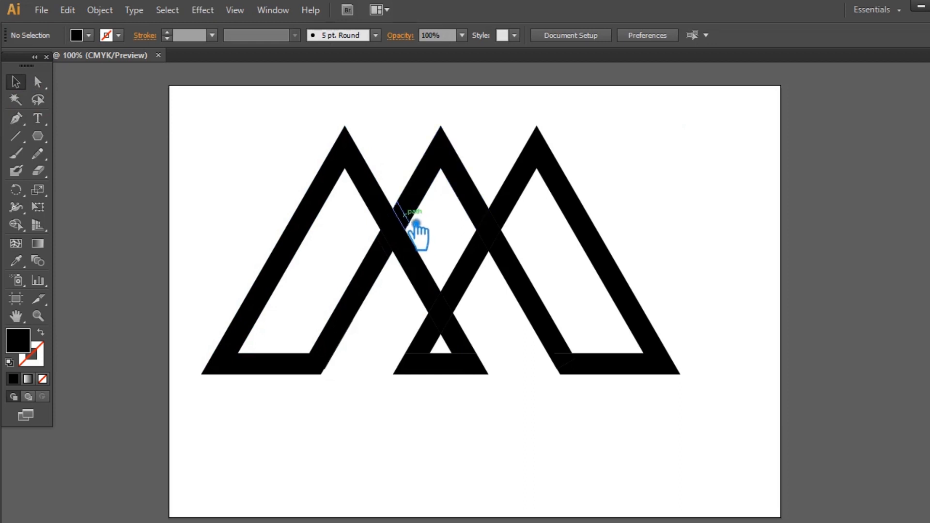
{"action": "left_click", "coordinate": [415, 223]}
{"action": "key", "text": "Delete"}
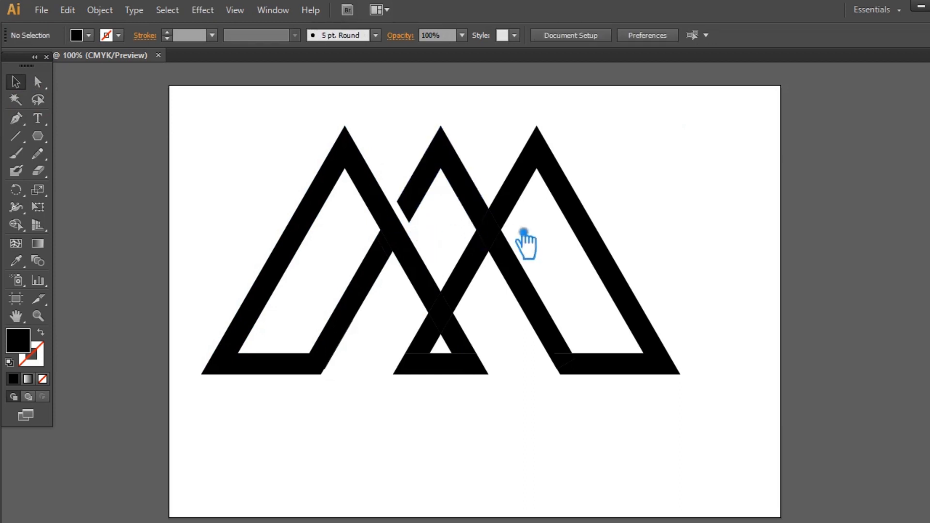
Unite the right triangle with the diamond where it crosses the middle triangle and the left-leg segment below that crossing
{"action": "left_click", "coordinate": [479, 272]}
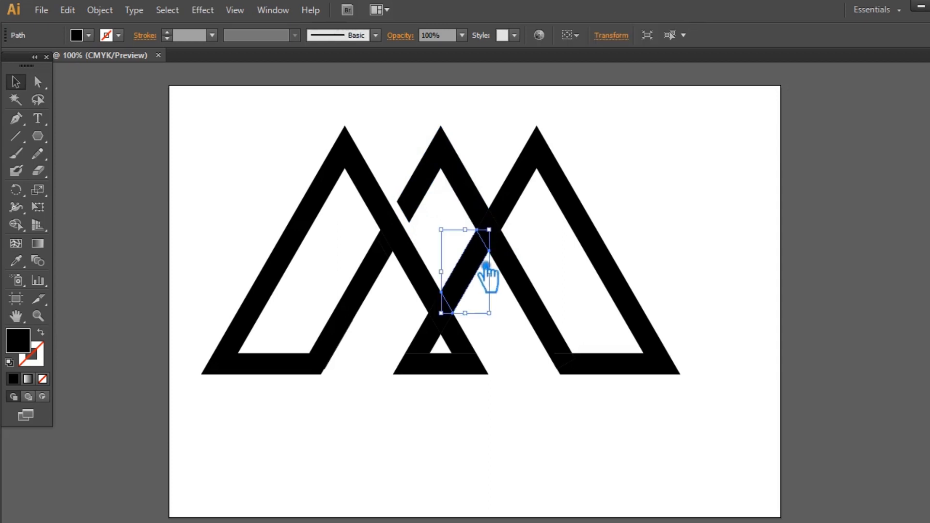
{"action": "left_click", "coordinate": [527, 344]}
{"action": "left_click", "coordinate": [477, 271]}
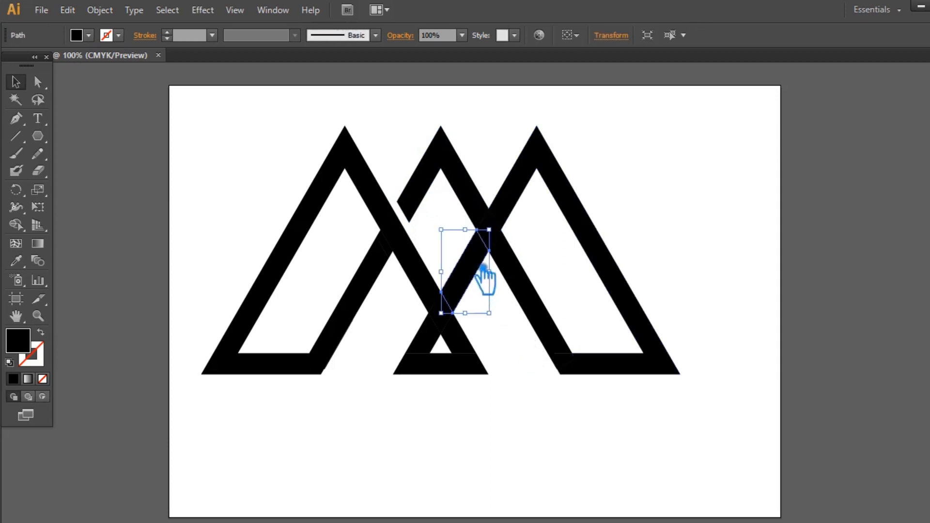
{"action": "left_click", "coordinate": [528, 187], "text": "shift"}
{"action": "key", "text": "ctrl+shift+F9"}
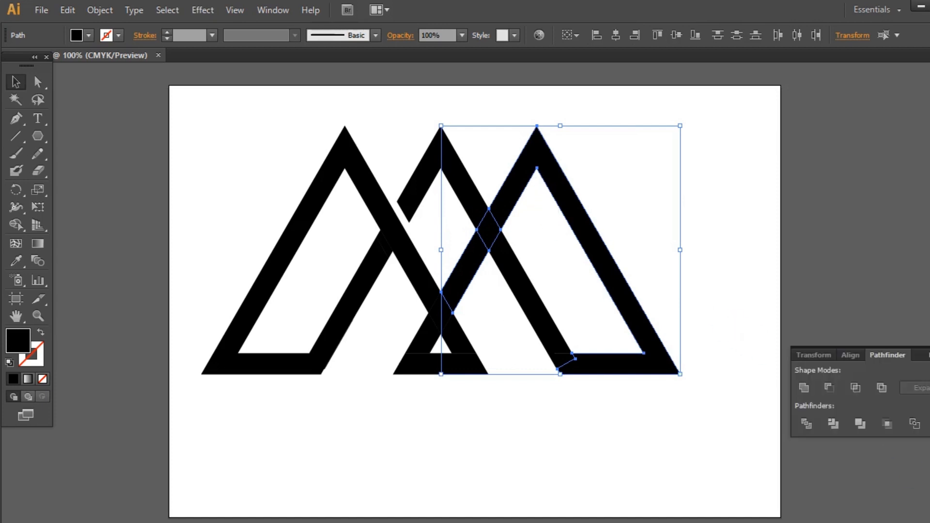
{"action": "left_click", "coordinate": [825, 388]}
Remove the redundant anchor points on the united right triangle where its left leg crosses the middle triangle
{"action": "key", "text": "p"}
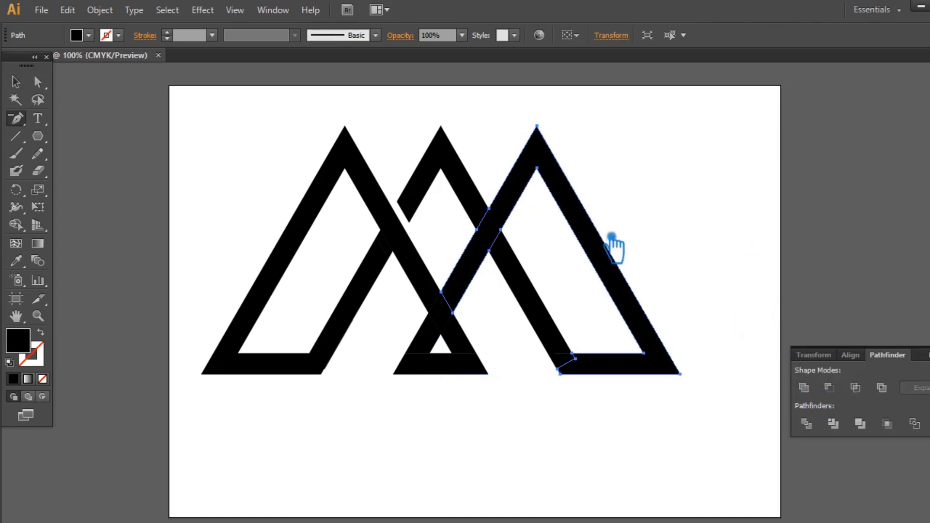
{"action": "left_click", "coordinate": [488, 209]}
{"action": "left_click", "coordinate": [477, 229]}
{"action": "left_click", "coordinate": [501, 230]}
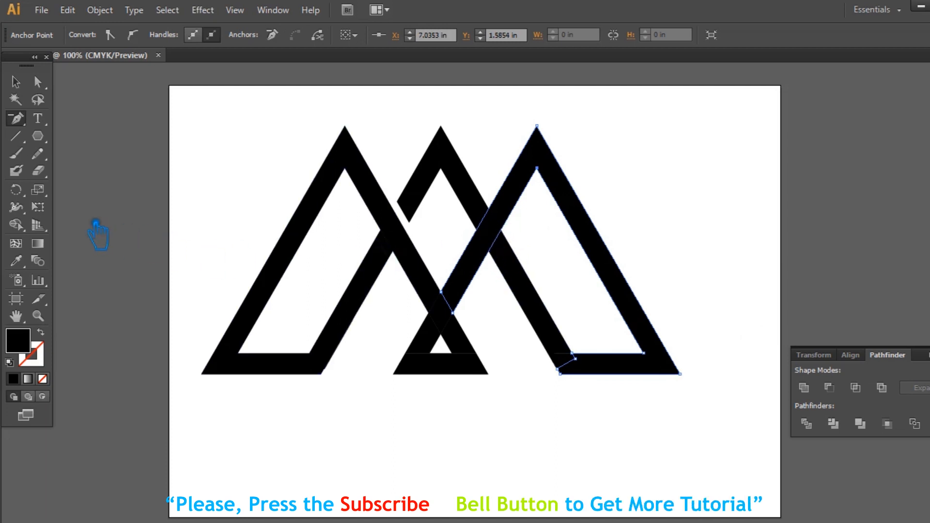
{"action": "left_click", "coordinate": [16, 82]}
{"action": "left_click", "coordinate": [616, 446]}
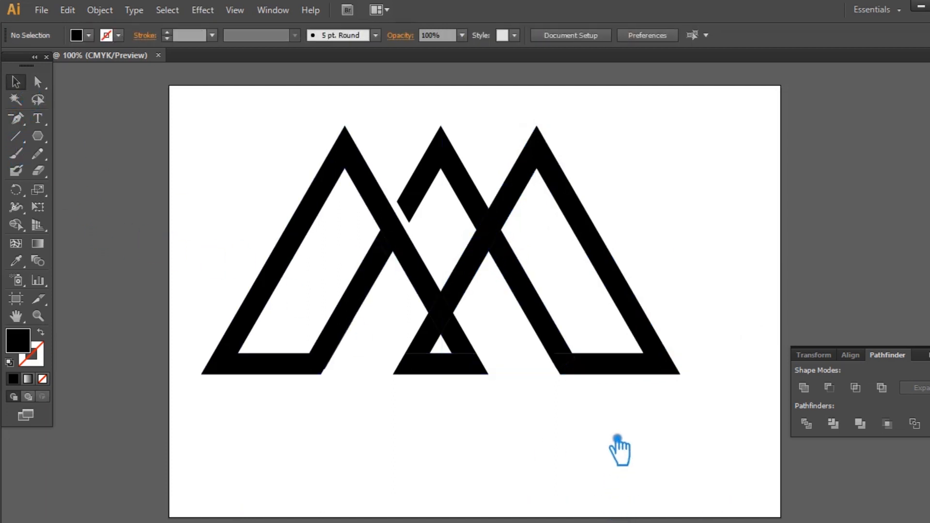
Offset the right triangle's path by 0.1389 in with miter joins and a miter limit of 4, previewing it first
{"action": "left_click", "coordinate": [663, 377]}
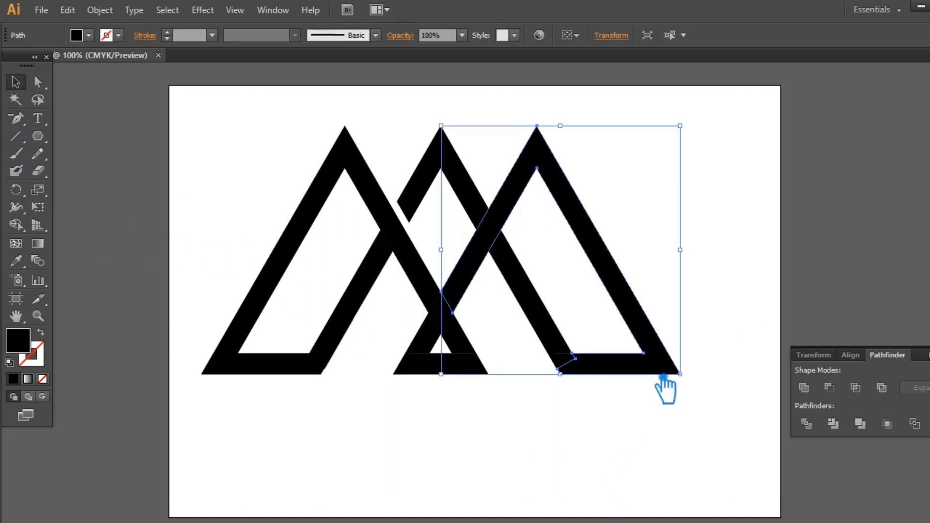
{"action": "left_click", "coordinate": [97, 10]}
{"action": "mouse_move", "coordinate": [160, 306]}
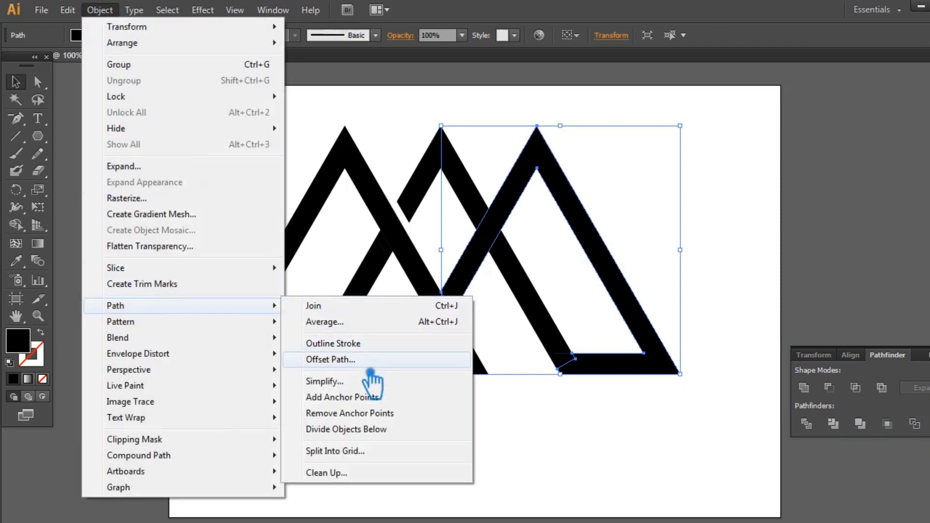
{"action": "left_click", "coordinate": [370, 369]}
{"action": "left_click", "coordinate": [673, 248]}
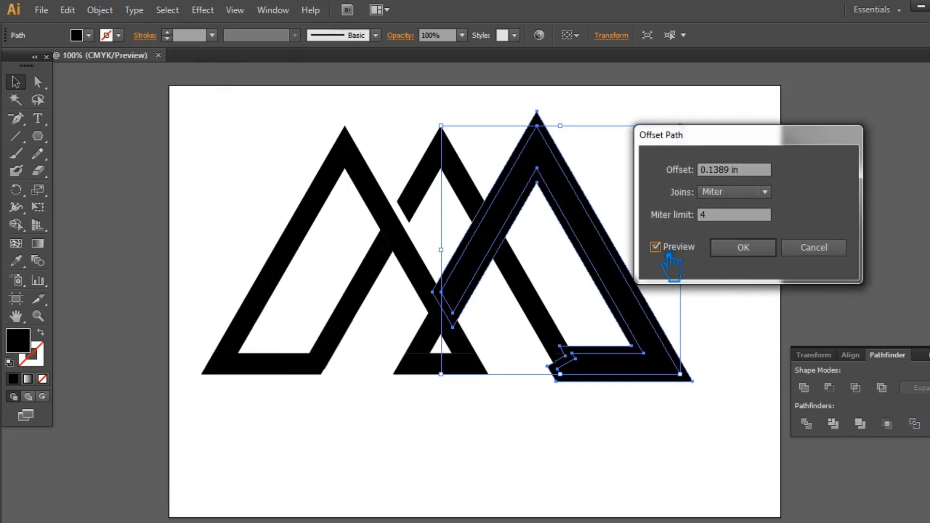
{"action": "left_click", "coordinate": [758, 250]}
Divide the right triangle, its offset outline and the crossing middle triangle pieces with Pathfinder, and ungroup the result
{"action": "left_click_drag", "start_coordinate": [698, 249], "coordinate": [465, 194]}
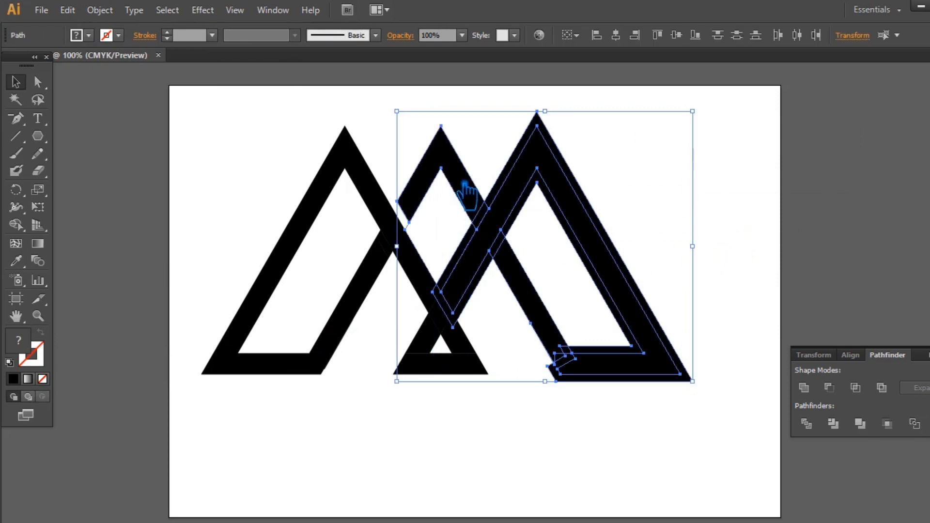
{"action": "left_click", "coordinate": [809, 423]}
{"action": "left_click", "coordinate": [639, 244]}
{"action": "right_click", "coordinate": [585, 218]}
{"action": "left_click", "coordinate": [630, 301]}
{"action": "left_click", "coordinate": [623, 276]}
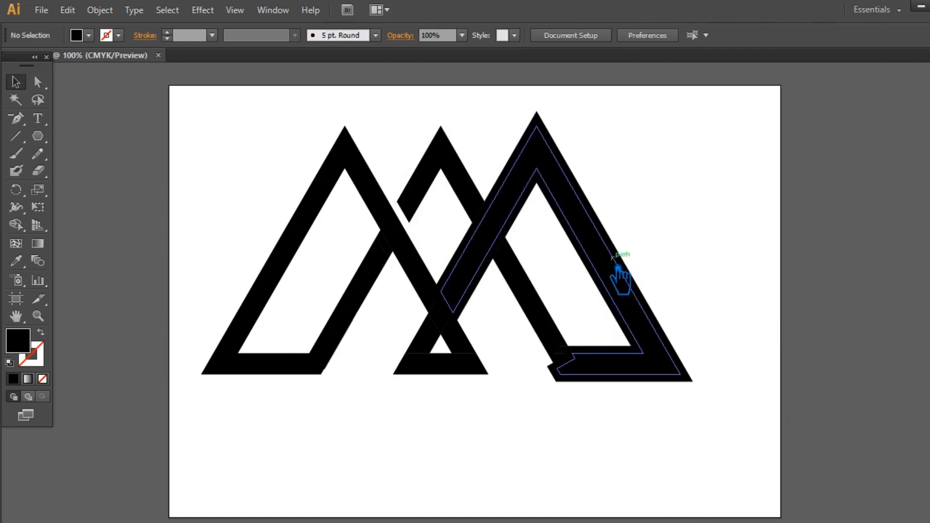
Delete the offset border pieces inside and outside the right triangle, plus the strip across the middle triangle's upper-right leg
{"action": "left_click", "coordinate": [608, 289]}
{"action": "key", "text": "Delete"}
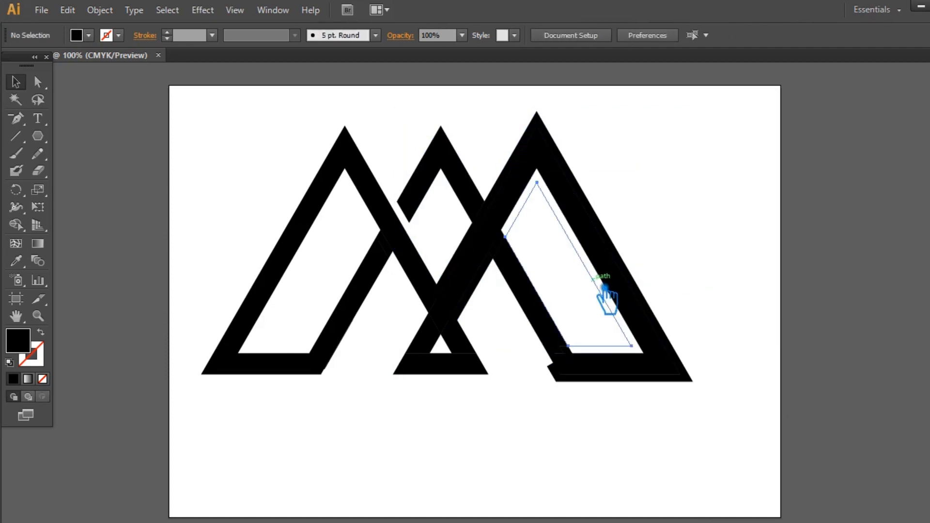
{"action": "left_click", "coordinate": [622, 253]}
{"action": "key", "text": "Delete"}
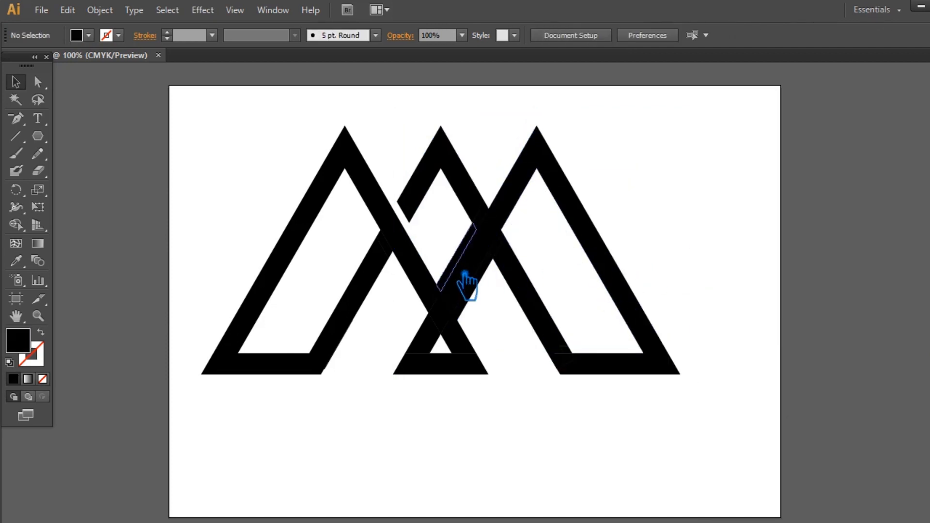
{"action": "left_click", "coordinate": [457, 272]}
{"action": "key", "text": "Delete"}
{"action": "left_click", "coordinate": [484, 311]}
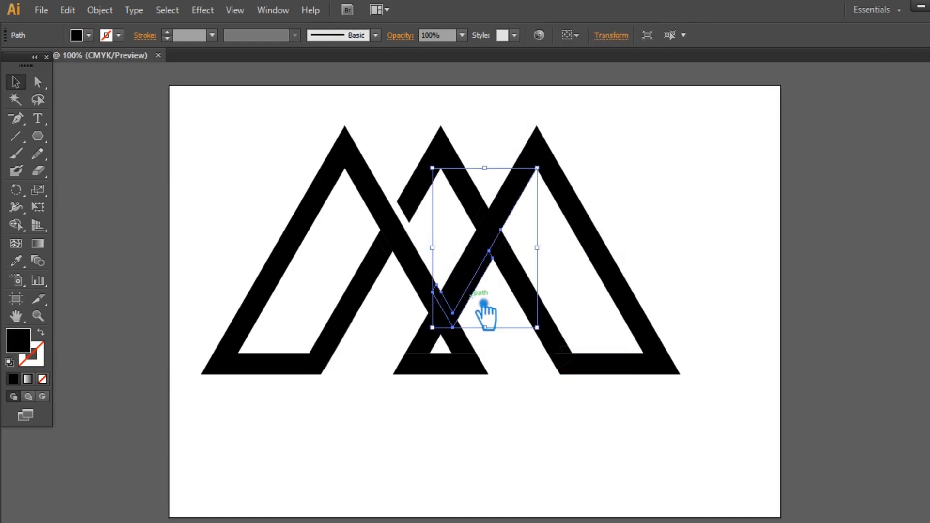
{"action": "key", "text": "Delete"}
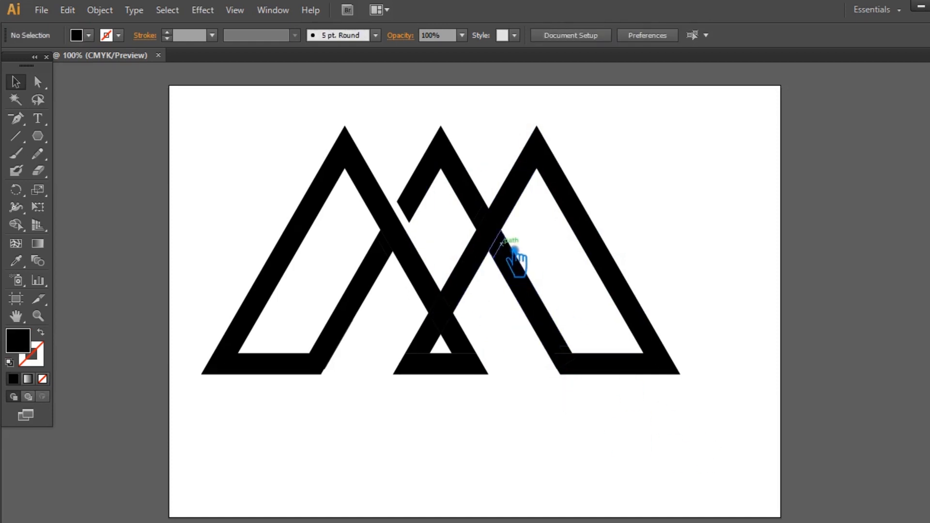
{"action": "left_click", "coordinate": [486, 223]}
{"action": "key", "text": "Delete"}
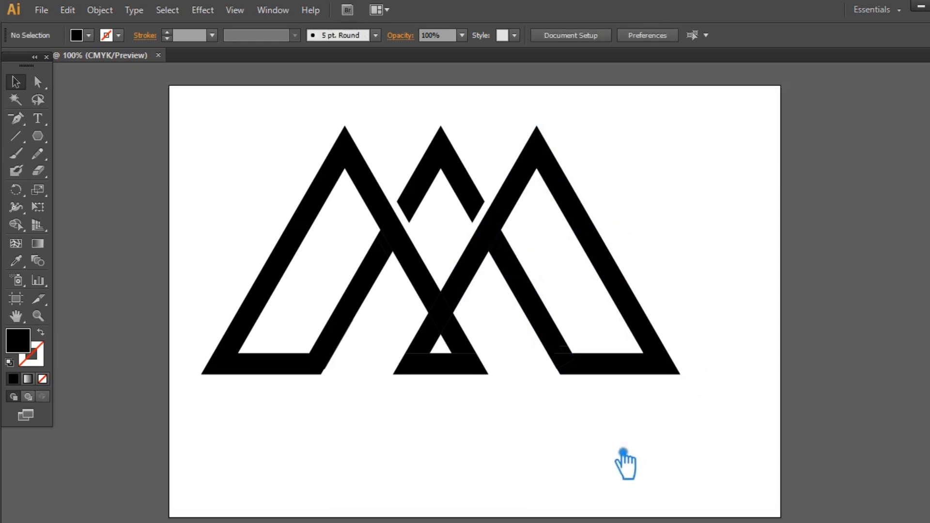
Unite the right triangle with the lower crossing diamond, the left leg below it and the adjoining base pieces of the small triangle
{"action": "left_click", "coordinate": [423, 372]}
{"action": "left_click_drag", "start_coordinate": [378, 321], "coordinate": [423, 380]}
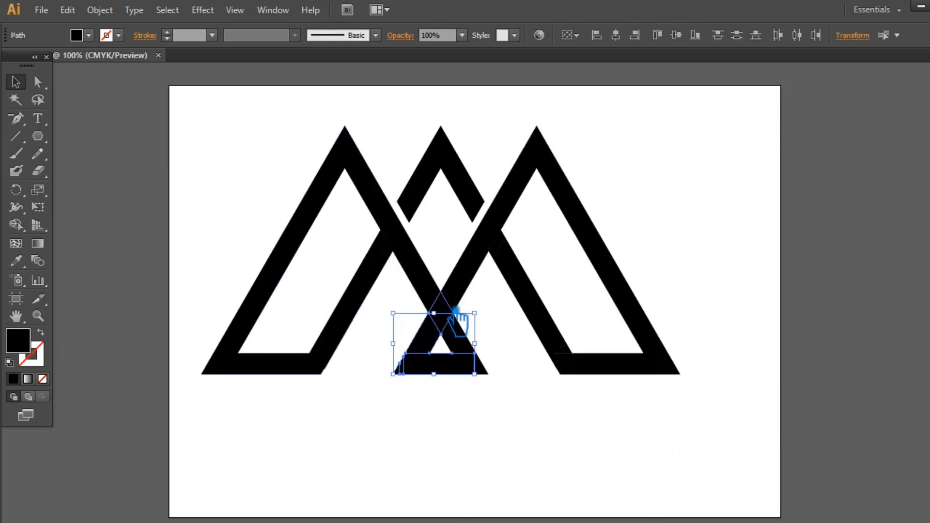
{"action": "left_click", "coordinate": [465, 304], "text": "shift"}
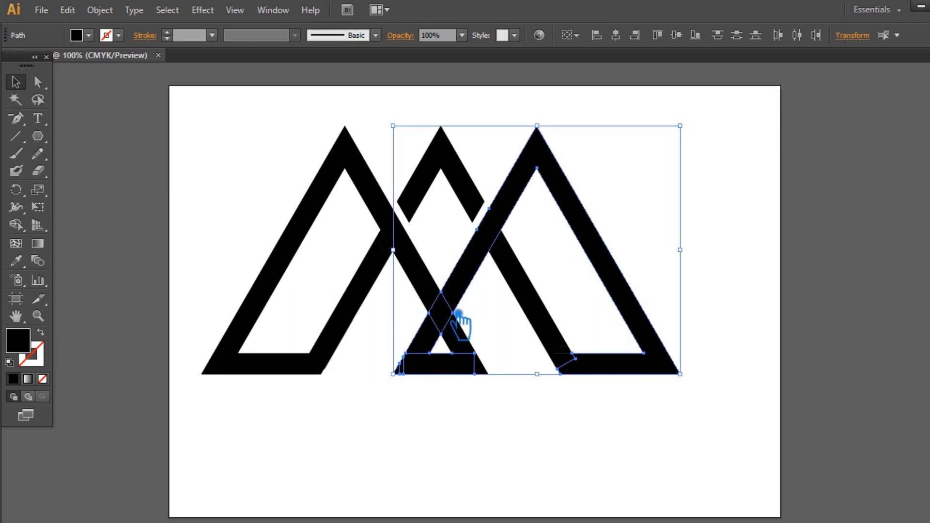
{"action": "key", "text": "ctrl+shift+F9"}
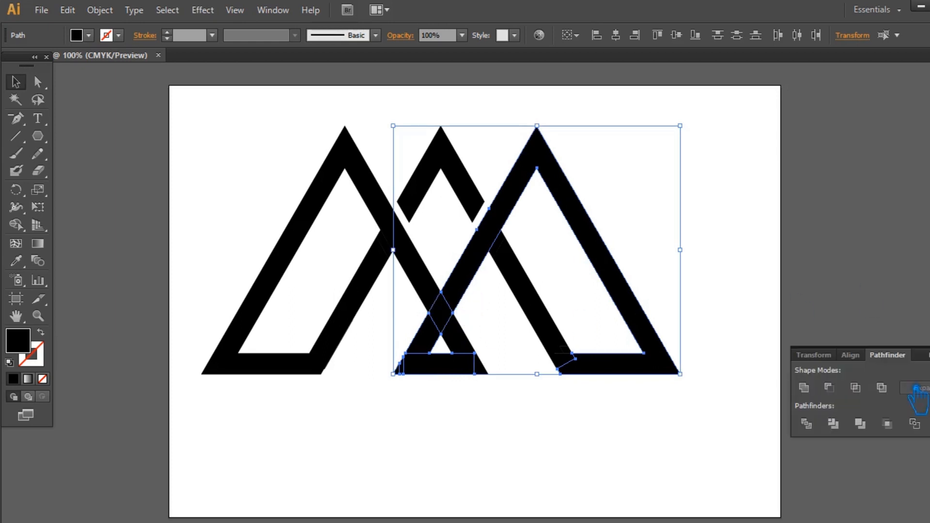
{"action": "left_click", "coordinate": [816, 390]}
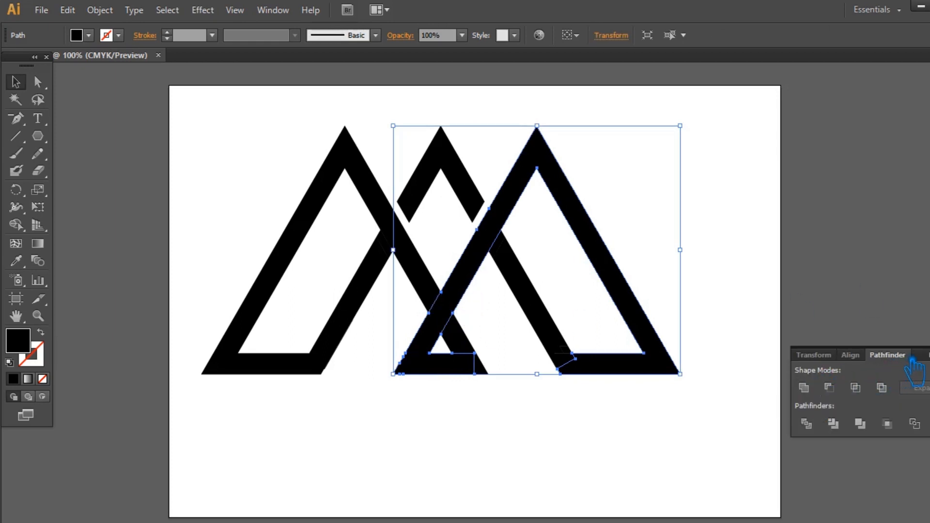
{"action": "key", "text": "ctrl+shift+F9"}
{"action": "left_click", "coordinate": [789, 347]}
{"action": "left_click", "coordinate": [553, 347]}
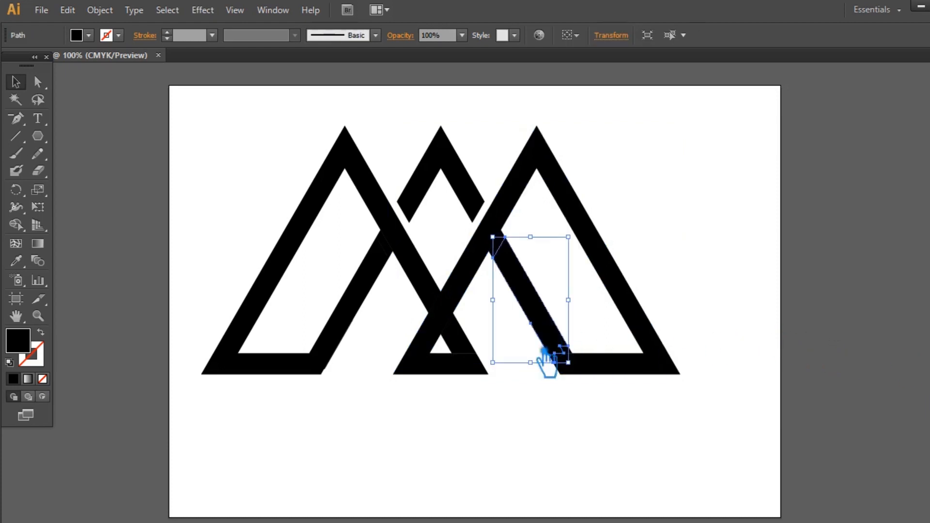
{"action": "left_click", "coordinate": [476, 368], "text": "shift"}
{"action": "right_click", "coordinate": [621, 367]}
{"action": "left_click", "coordinate": [571, 409]}
{"action": "left_click", "coordinate": [571, 410]}
Offset the enlarged right triangle shape by 0.1389 in with miter joins and a miter limit of 4
{"action": "left_click", "coordinate": [485, 270]}
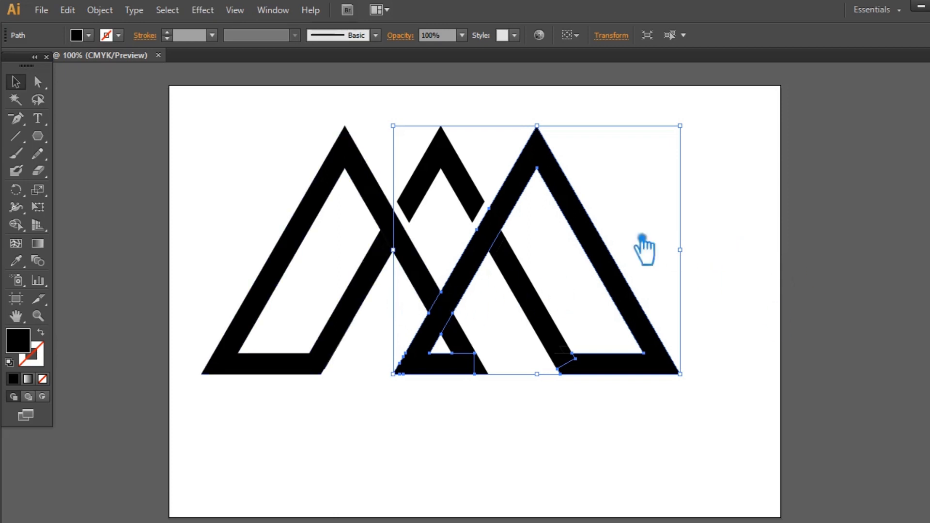
{"action": "left_click", "coordinate": [104, 18]}
{"action": "mouse_move", "coordinate": [160, 306]}
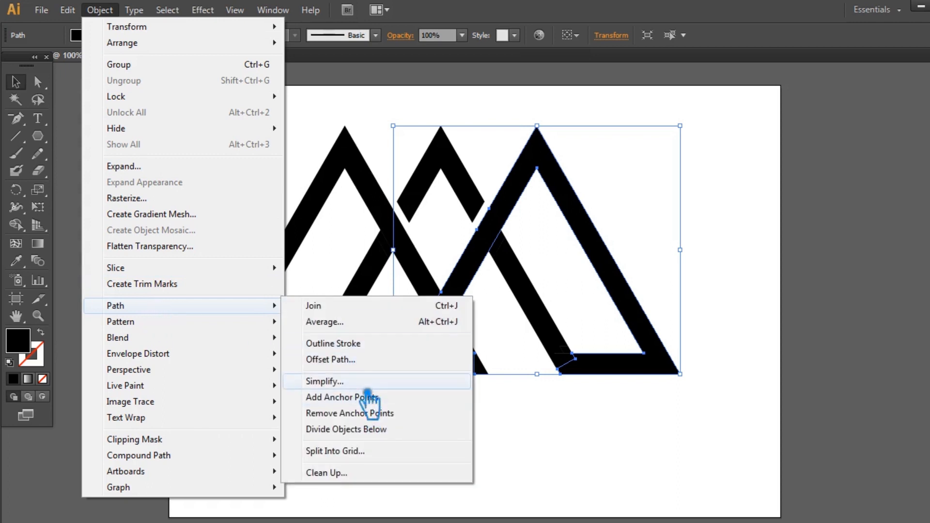
{"action": "left_click", "coordinate": [375, 364]}
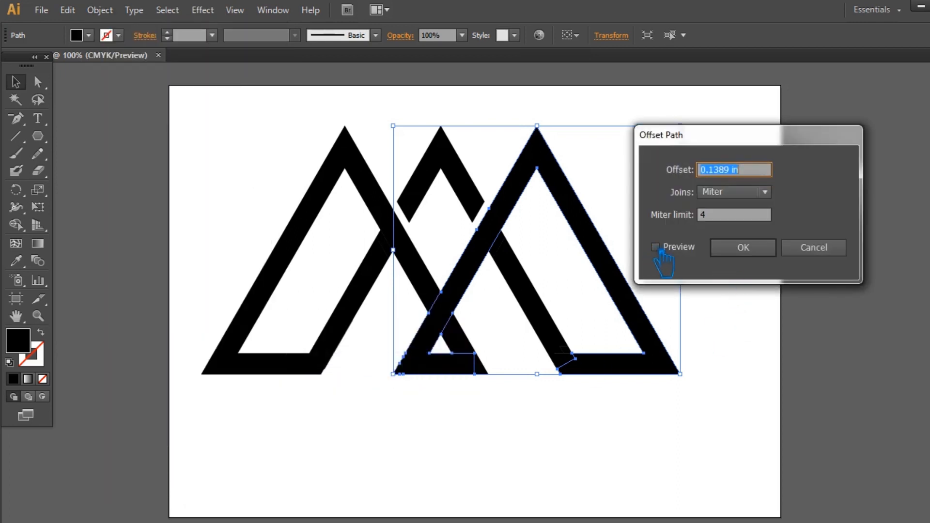
{"action": "left_click", "coordinate": [741, 247]}
{"action": "left_click", "coordinate": [748, 283]}
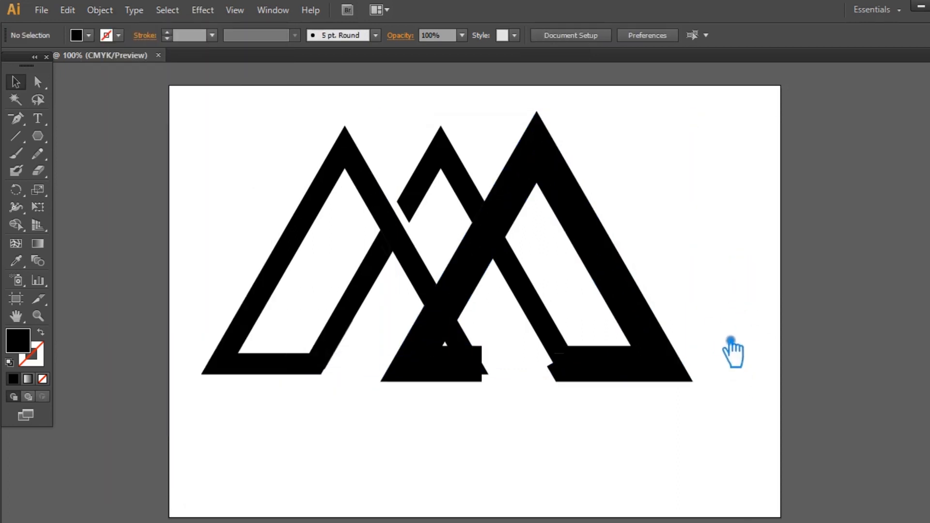
Divide the left triangle, the enlarged right triangle and its offset outline with Pathfinder, and ungroup the pieces
{"action": "left_click_drag", "start_coordinate": [478, 317], "coordinate": [426, 293]}
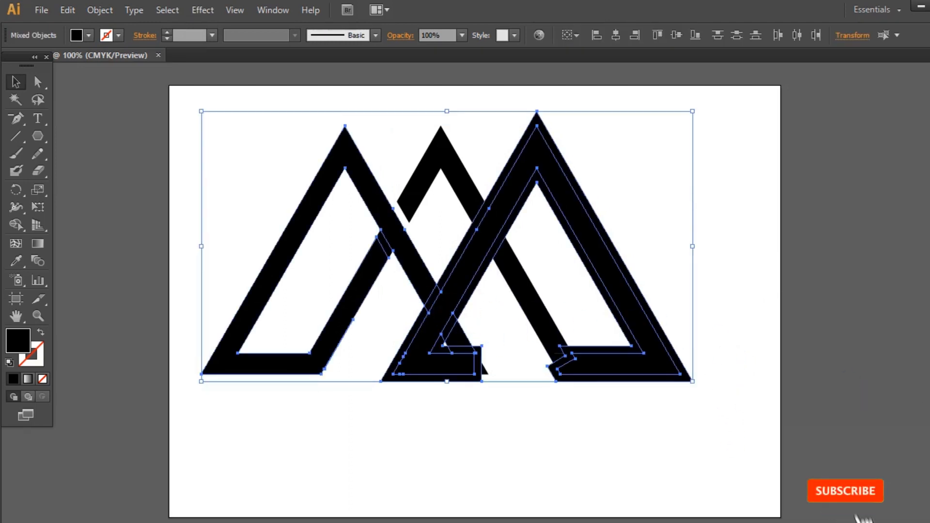
{"action": "key", "text": "ctrl+shift+F9"}
{"action": "left_click", "coordinate": [806, 423]}
{"action": "left_click", "coordinate": [927, 353]}
{"action": "left_click", "coordinate": [872, 321]}
{"action": "right_click", "coordinate": [627, 273]}
{"action": "left_click", "coordinate": [674, 353]}
Delete the offset border pieces around the right triangle and around the small base triangle, keeping the strips across the crossing legs
{"action": "left_click", "coordinate": [634, 264]}
{"action": "key", "text": "Delete"}
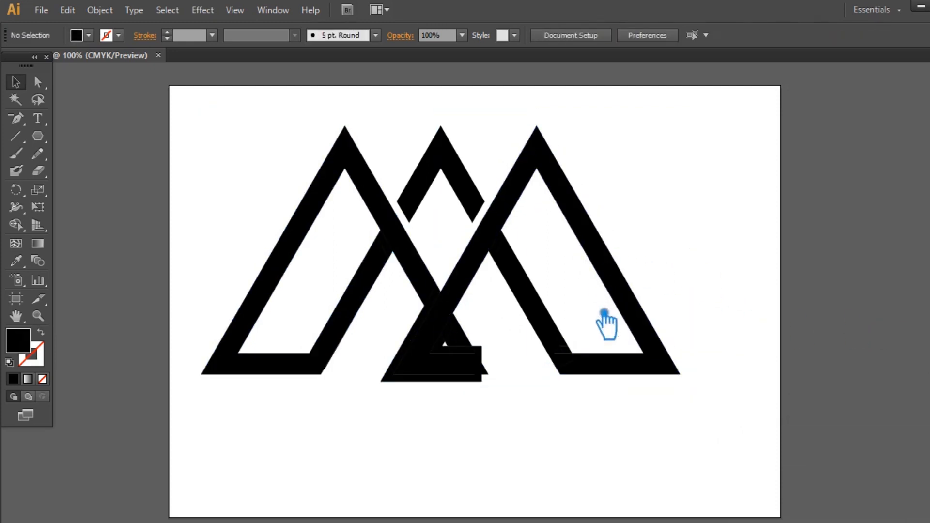
{"action": "left_click", "coordinate": [408, 356]}
{"action": "key", "text": "Delete"}
{"action": "left_click", "coordinate": [448, 350]}
{"action": "key", "text": "Delete"}
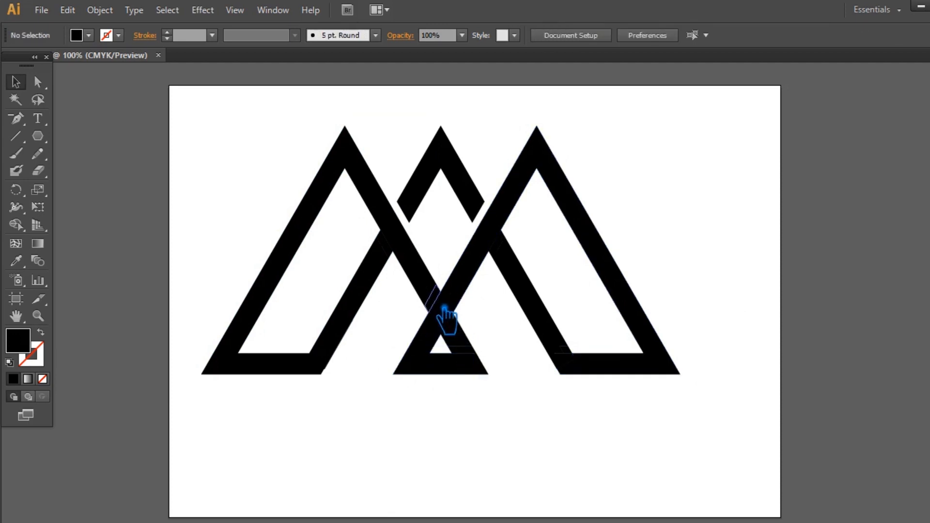
Group the strip below the lower crossing with the strip on the middle triangle's right leg just below the upper crossing
{"action": "left_click", "coordinate": [450, 326]}
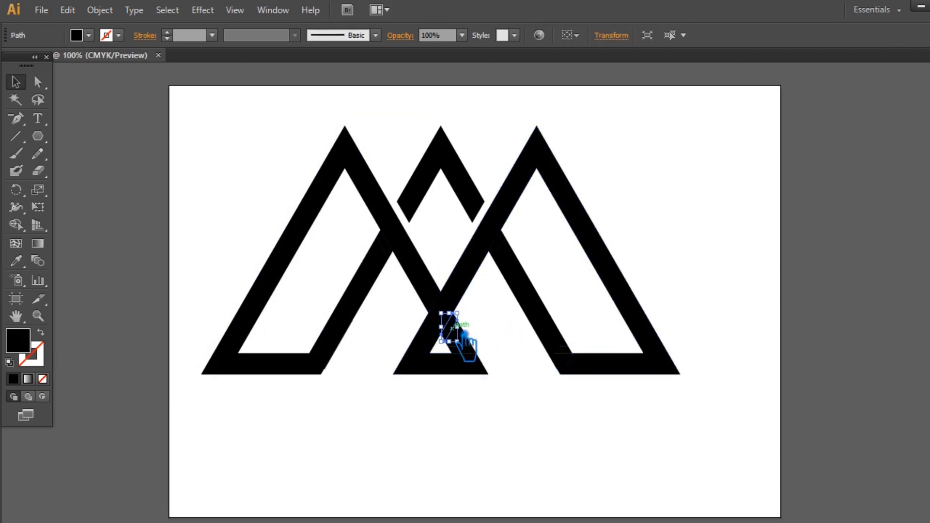
{"action": "left_click", "coordinate": [512, 253], "text": "shift"}
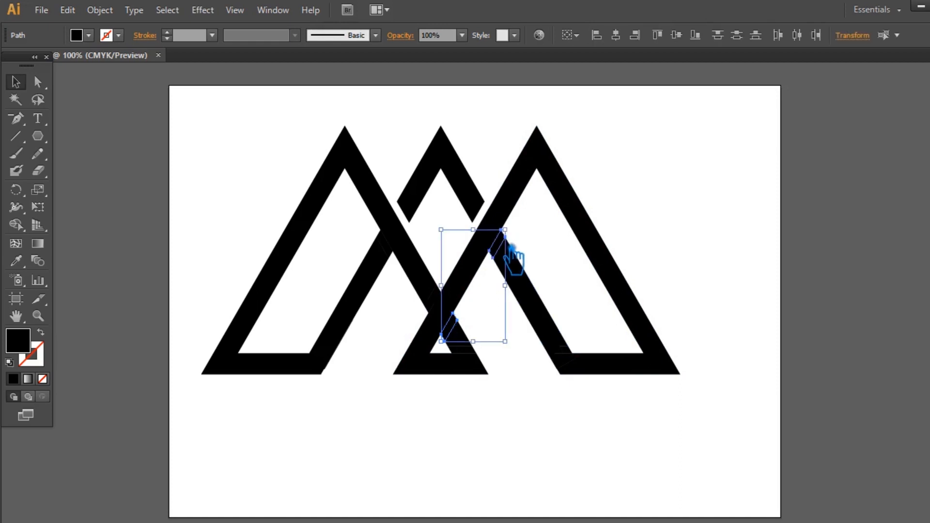
{"action": "key", "text": "ctrl+g"}
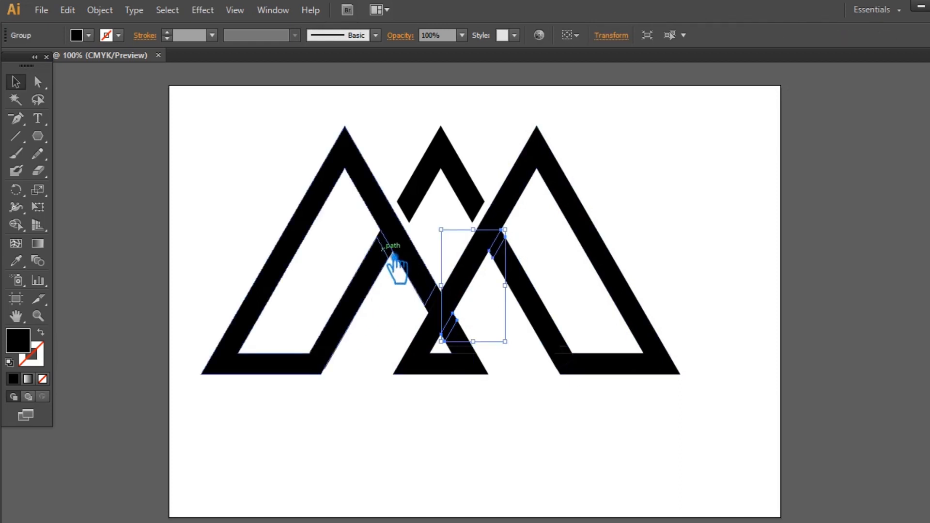
Unite the fragments of the right triangle, its inner leg and the small base triangle with Pathfinder
{"action": "left_click", "coordinate": [396, 253]}
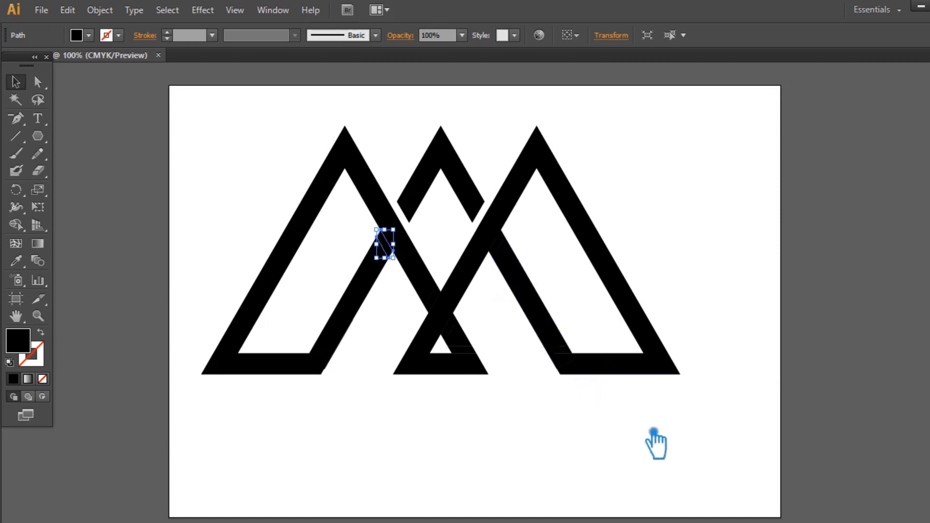
{"action": "left_click_drag", "start_coordinate": [696, 435], "coordinate": [555, 204]}
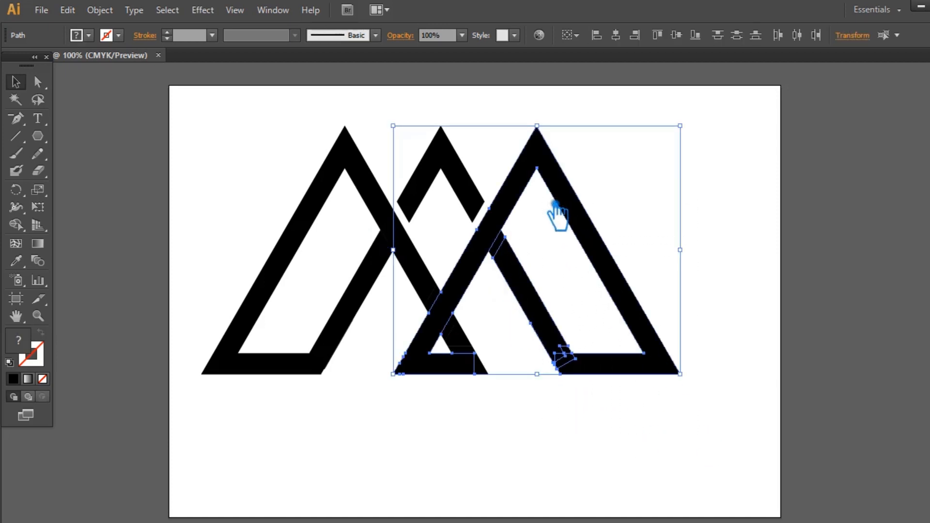
{"action": "left_click", "coordinate": [482, 377]}
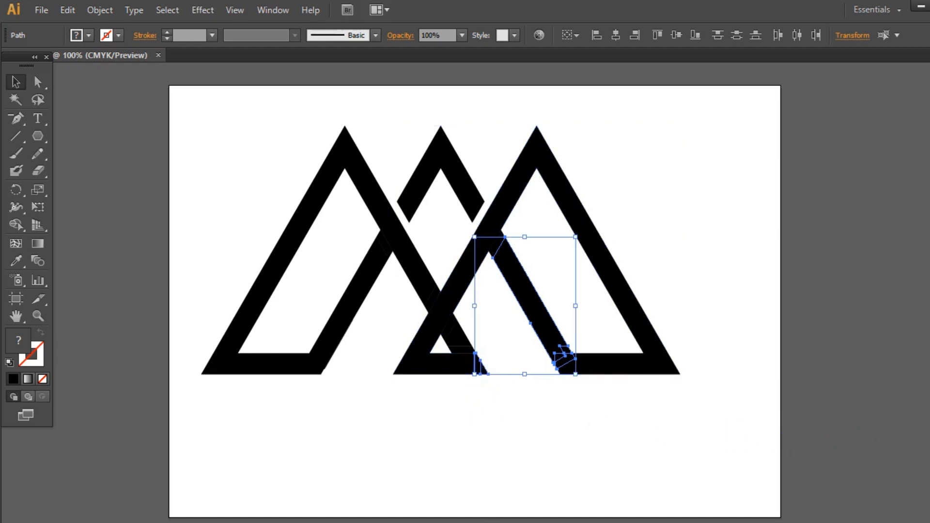
{"action": "key", "text": "ctrl+shift+F9"}
{"action": "left_click", "coordinate": [819, 390]}
{"action": "left_click_drag", "start_coordinate": [743, 415], "coordinate": [541, 303]}
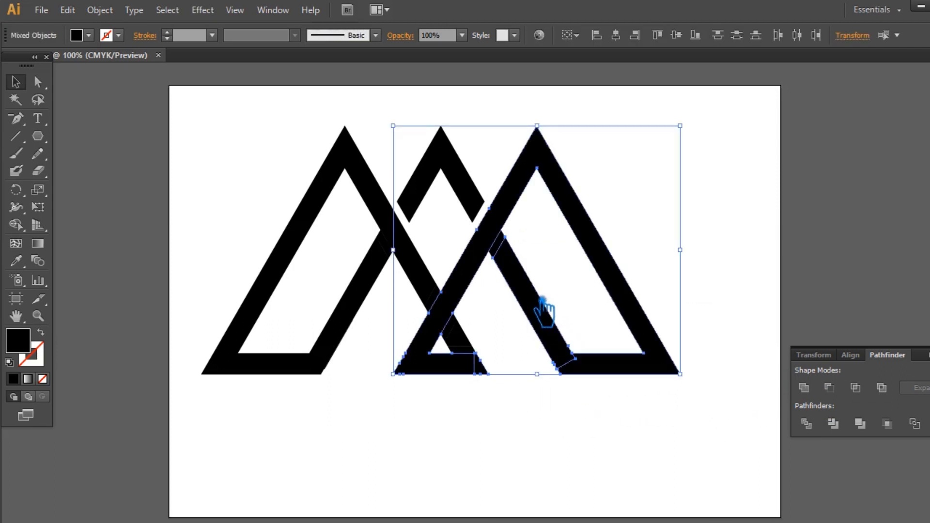
{"action": "left_click", "coordinate": [821, 393]}
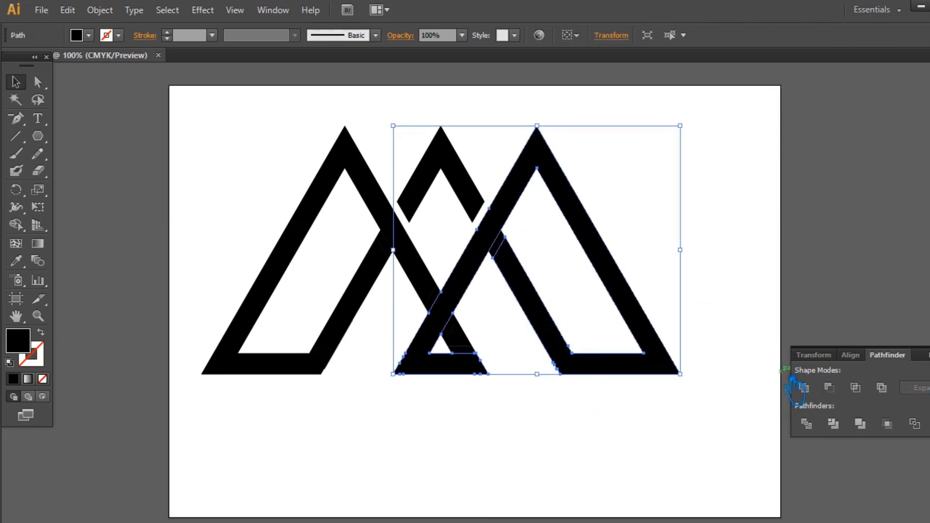
Delete the stray anchor points at the foot of the right triangle's inner leg and on the small base triangle's left edge
{"action": "key", "text": "p"}
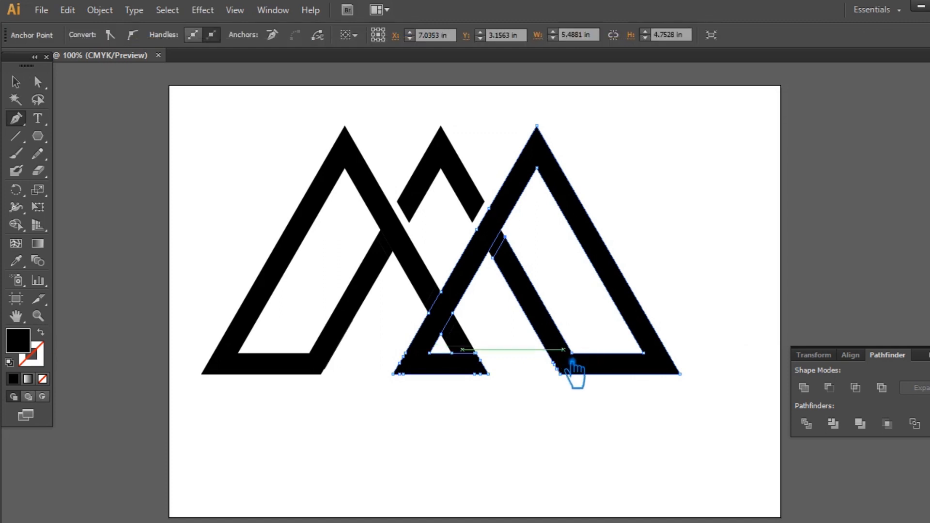
{"action": "left_click", "coordinate": [554, 363]}
{"action": "left_click", "coordinate": [554, 364]}
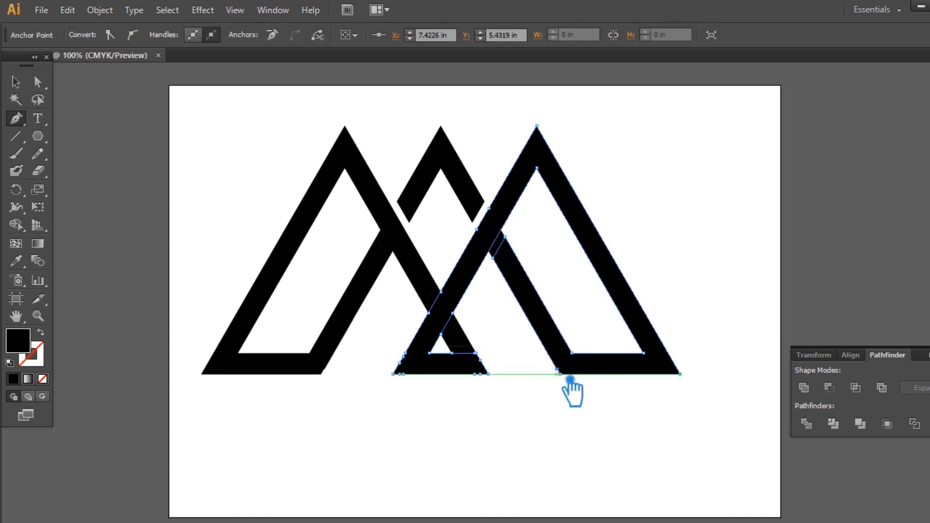
{"action": "left_click", "coordinate": [557, 369]}
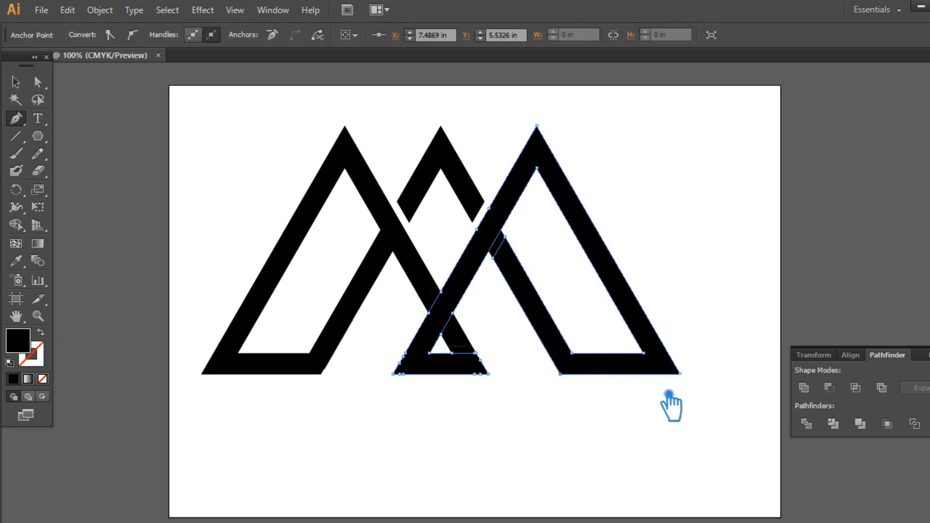
{"action": "left_click", "coordinate": [415, 365]}
{"action": "mouse_move", "coordinate": [411, 371]}
{"action": "left_mouse_down"}
{"action": "mouse_move", "coordinate": [426, 393]}
{"action": "mouse_move", "coordinate": [409, 391]}
{"action": "mouse_move", "coordinate": [451, 391]}
{"action": "mouse_move", "coordinate": [406, 377]}
{"action": "mouse_move", "coordinate": [457, 387]}
{"action": "mouse_move", "coordinate": [422, 384]}
{"action": "left_mouse_up"}
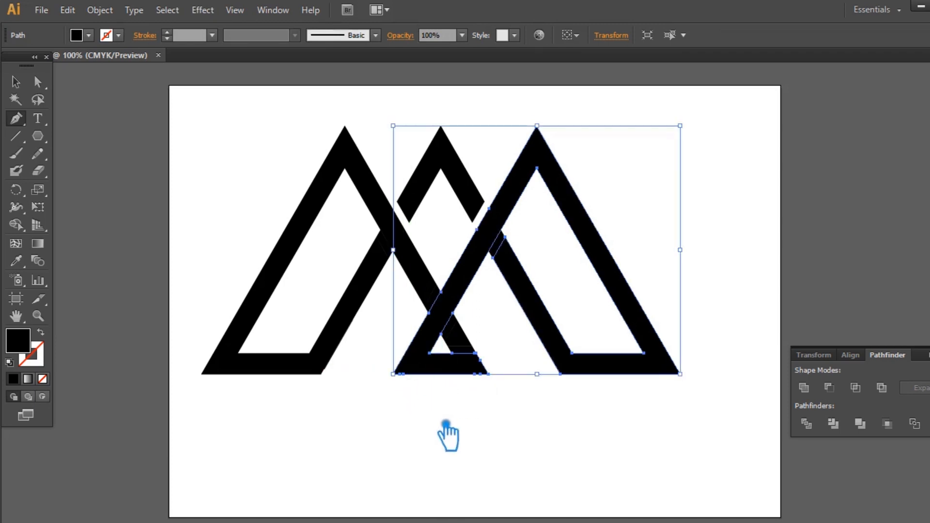
Delete the remaining stray anchor points along the small base triangle's edges and on the right triangle's left leg at the upper crossing
{"action": "key", "text": "ctrl+plus"}
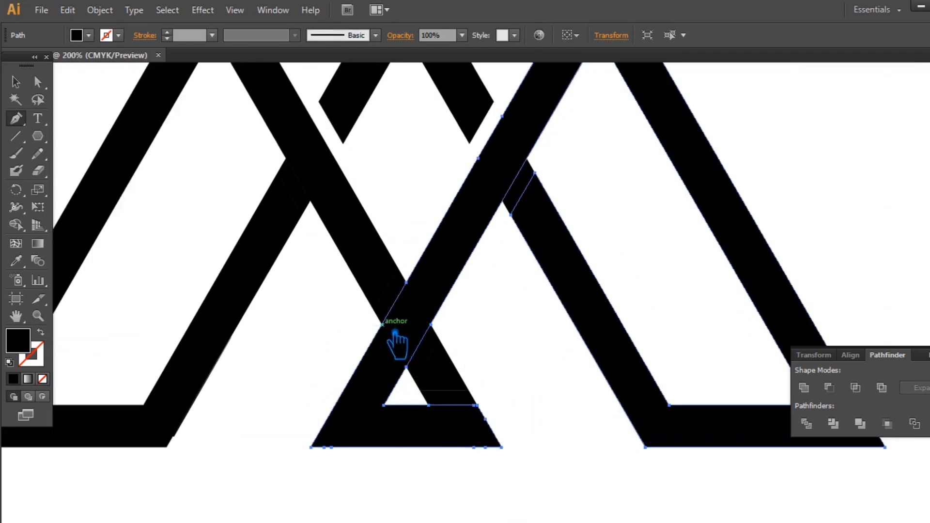
{"action": "left_click", "coordinate": [407, 324]}
{"action": "left_click", "coordinate": [409, 321]}
{"action": "left_click_drag", "start_coordinate": [420, 292], "coordinate": [488, 457]}
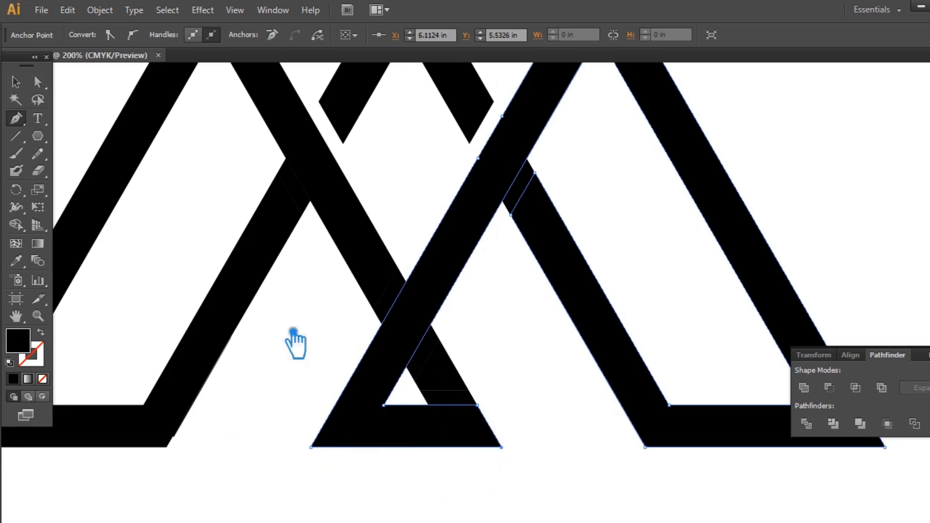
{"action": "left_click", "coordinate": [479, 158]}
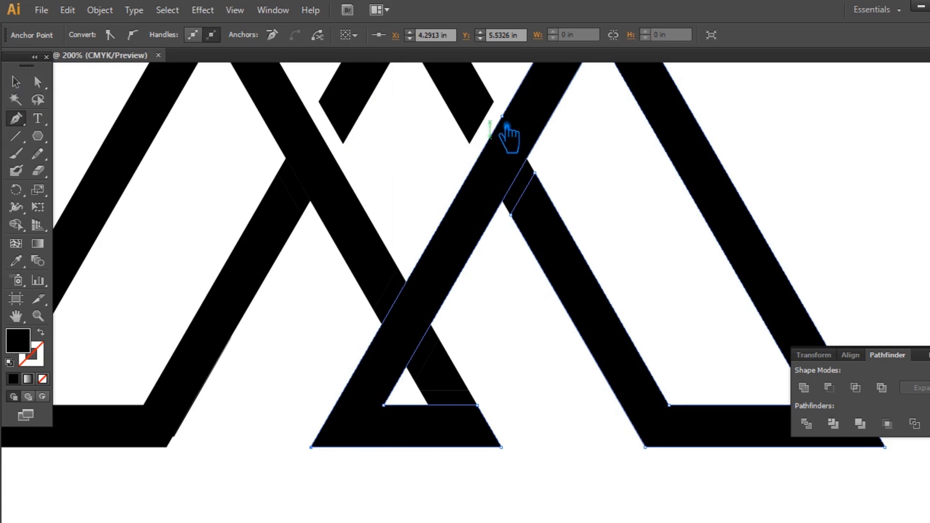
{"action": "left_click", "coordinate": [16, 82]}
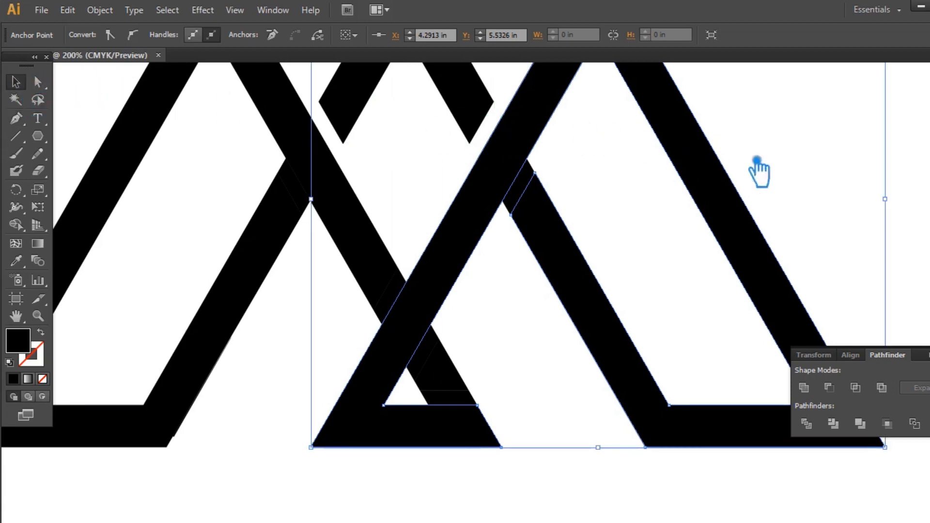
{"action": "left_click", "coordinate": [668, 223]}
{"action": "left_click_drag", "start_coordinate": [548, 354], "coordinate": [562, 420]}
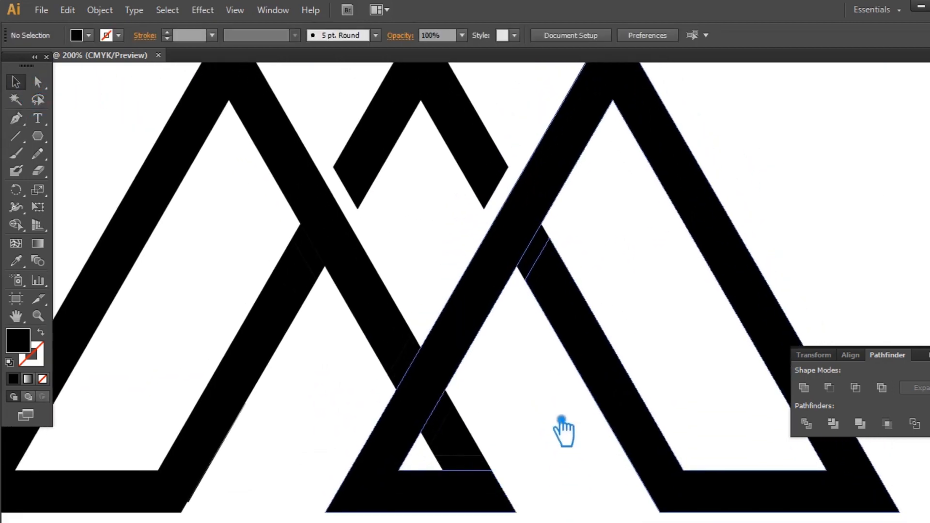
{"action": "key", "text": "ctrl+minus"}
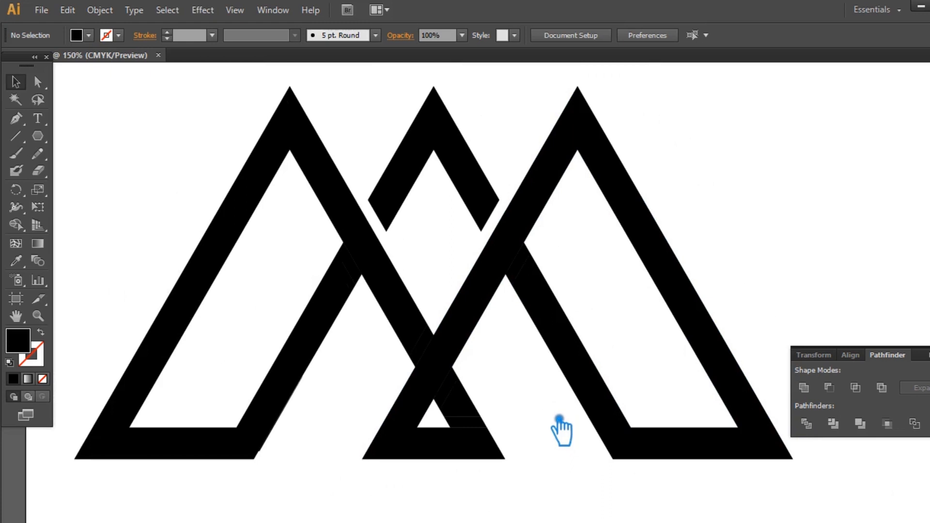
Delete the strips joining both inner legs to the left and right triangles, leaving a gap at each upper crossing
{"action": "left_click", "coordinate": [334, 312]}
{"action": "right_click", "coordinate": [333, 321]}
{"action": "left_click", "coordinate": [365, 382]}
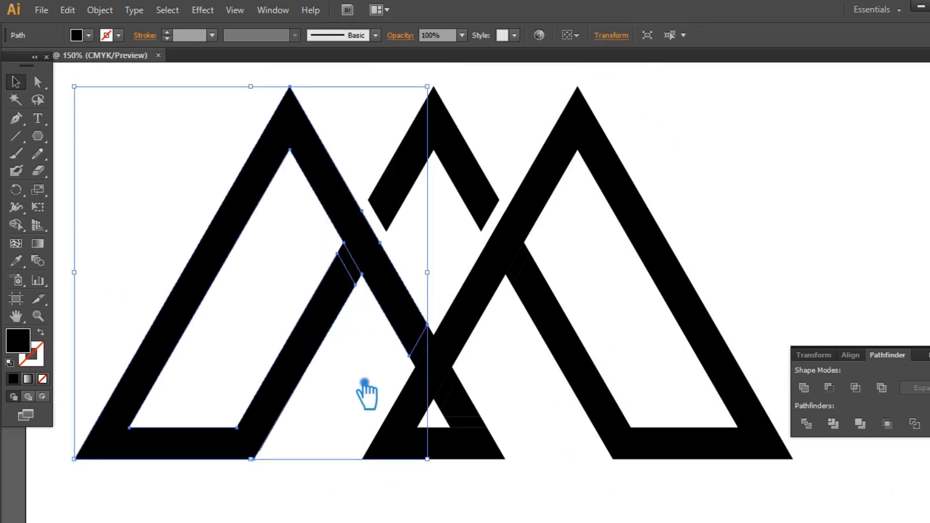
{"action": "left_click", "coordinate": [361, 268]}
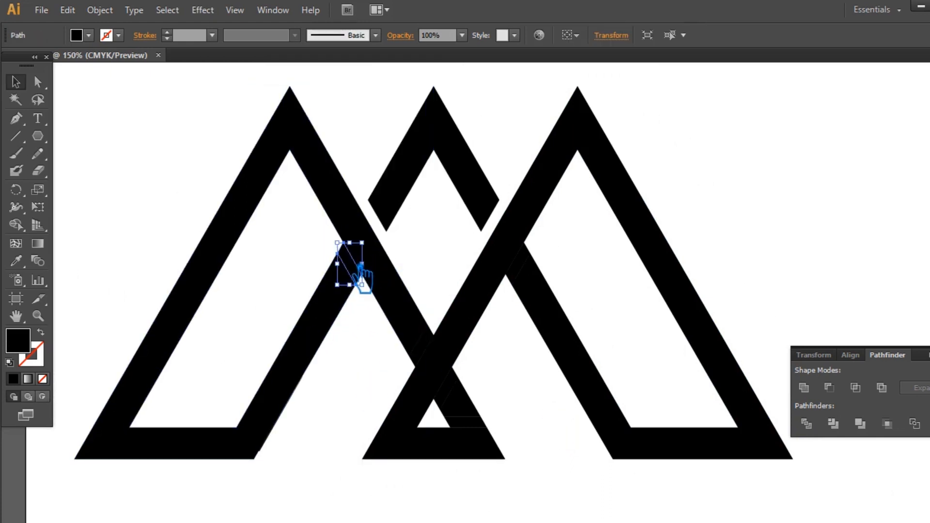
{"action": "key", "text": "Delete"}
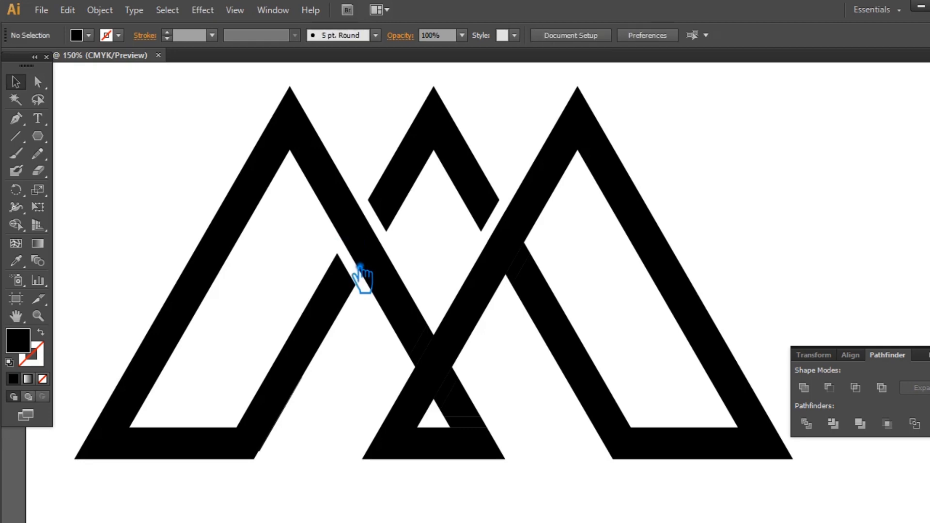
{"action": "left_click", "coordinate": [534, 272]}
{"action": "right_click", "coordinate": [534, 271]}
{"action": "left_click", "coordinate": [593, 272]}
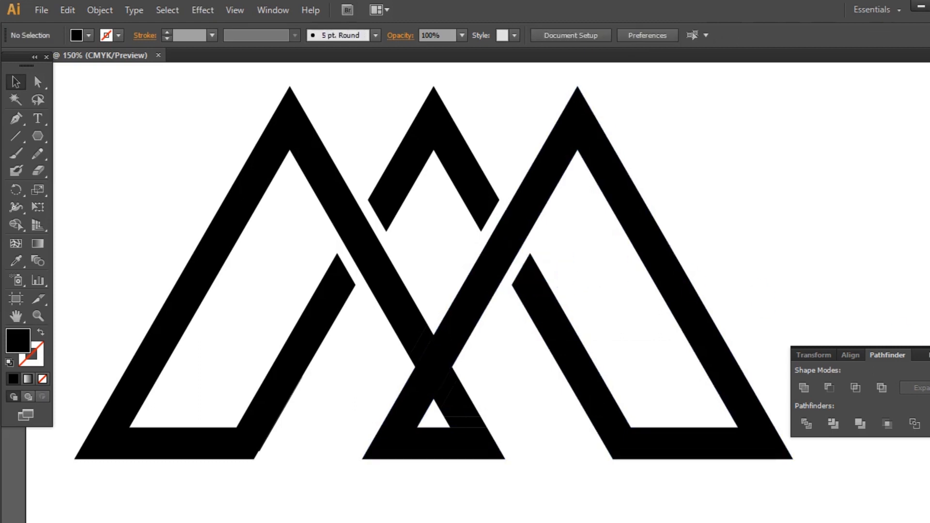
Examine the outlines of all the pieces for leftover fragments, especially around the small base triangle
{"action": "left_click", "coordinate": [928, 348]}
{"action": "left_click_drag", "start_coordinate": [858, 506], "coordinate": [160, 127]}
{"action": "left_click", "coordinate": [868, 318]}
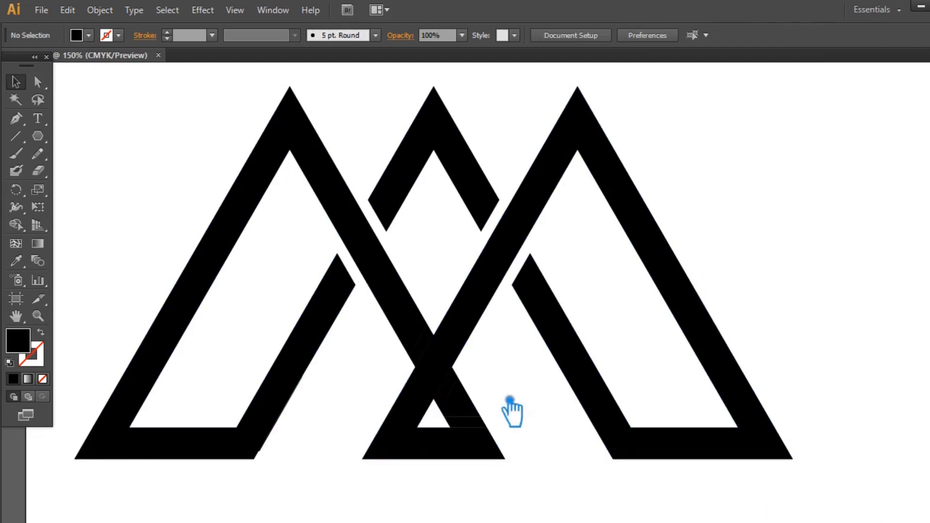
{"action": "left_click", "coordinate": [450, 426]}
{"action": "key", "text": "Delete"}
{"action": "left_click_drag", "start_coordinate": [795, 499], "coordinate": [155, 148]}
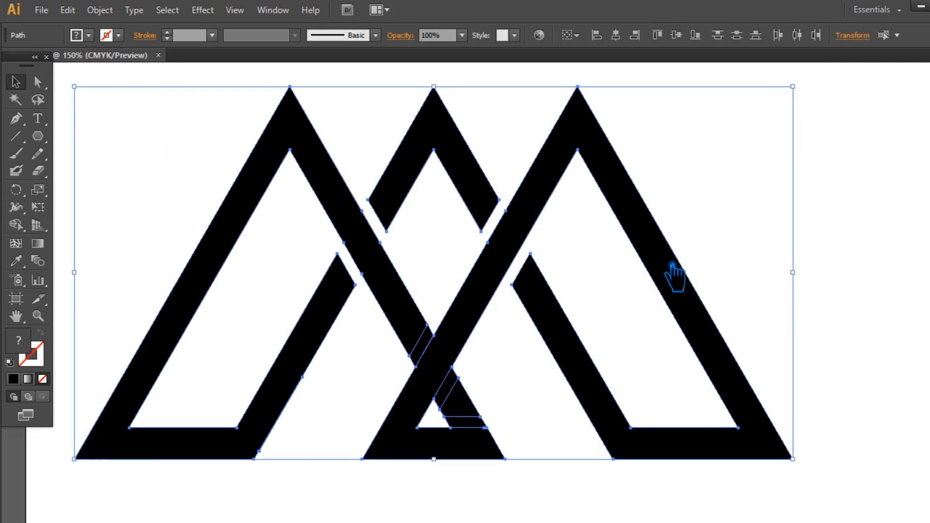
{"action": "left_click", "coordinate": [856, 302]}
Unite the pieces of the small base triangle's right leg with the right triangle shape using Pathfinder
{"action": "left_click_drag", "start_coordinate": [517, 475], "coordinate": [479, 415]}
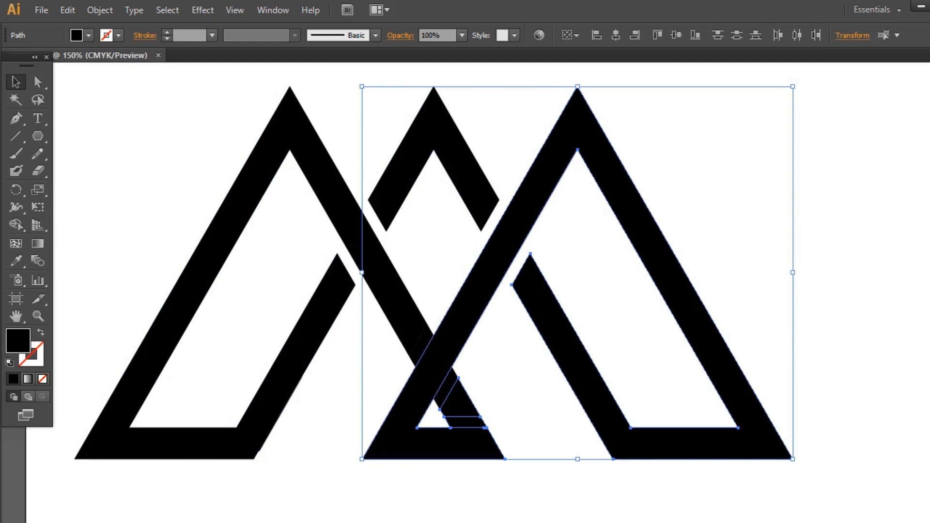
{"action": "left_click", "coordinate": [866, 339]}
{"action": "left_click", "coordinate": [475, 410]}
{"action": "left_click_drag", "start_coordinate": [509, 506], "coordinate": [480, 405]}
{"action": "key", "text": "ctrl+shift+F9"}
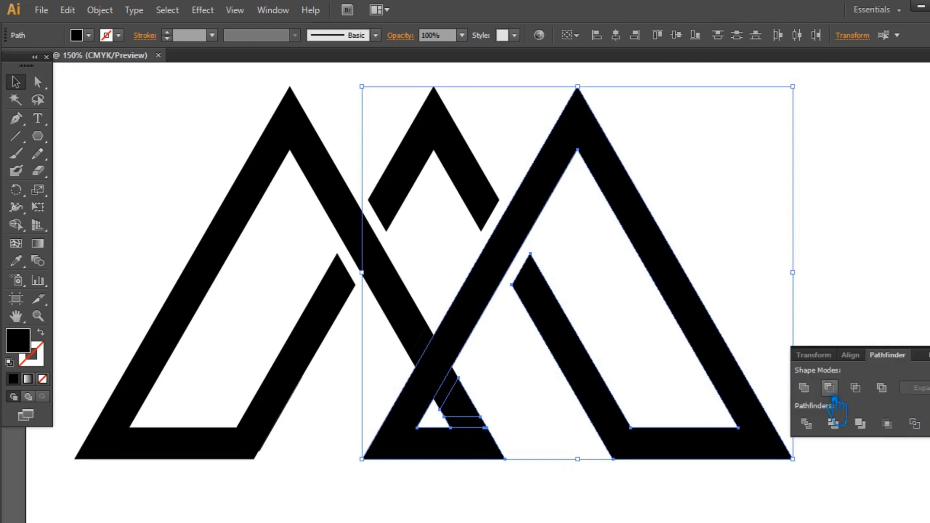
{"action": "left_click", "coordinate": [804, 388]}
Delete the leftover anchor points where the small base triangle's right leg was joined, and deselect the shape
{"action": "key", "text": "minus"}
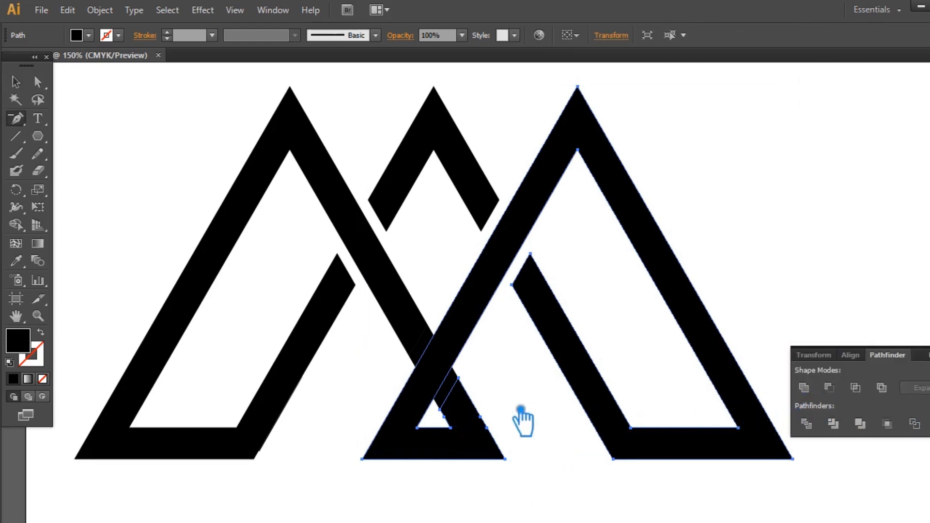
{"action": "left_click", "coordinate": [443, 417]}
{"action": "key", "text": "v"}
{"action": "key", "text": "ctrl+shift+F9"}
{"action": "left_click", "coordinate": [575, 384]}
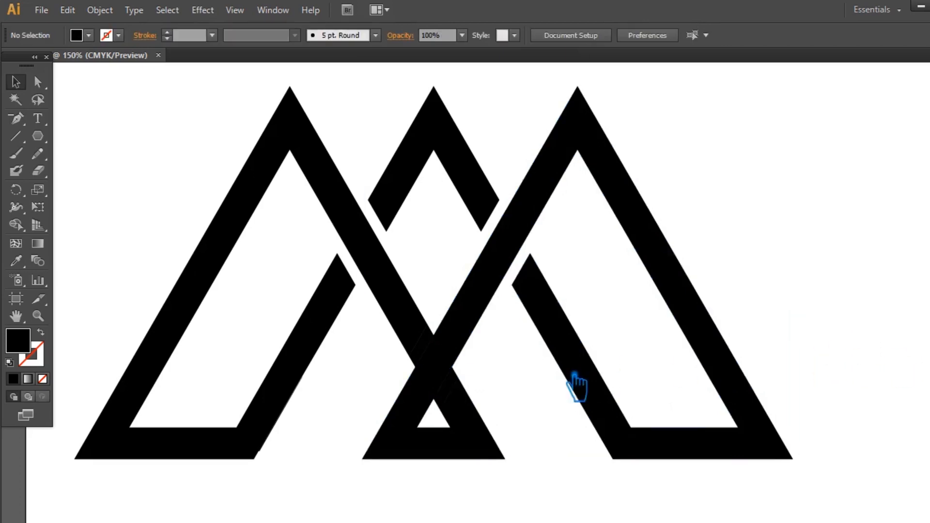
Fill the united right triangle with olive green 7D9E16, switching the Color panel from grayscale to a colour mode
{"action": "left_click", "coordinate": [492, 289]}
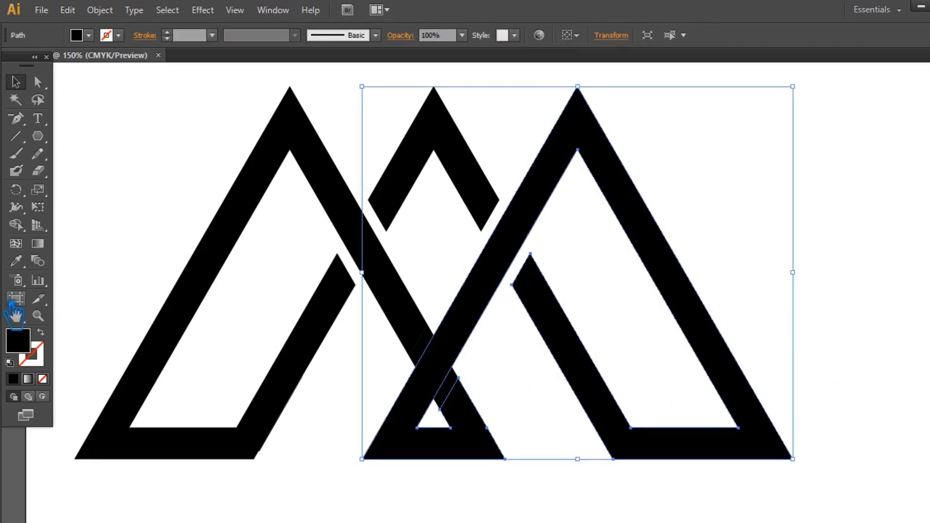
{"action": "double_click", "coordinate": [18, 341]}
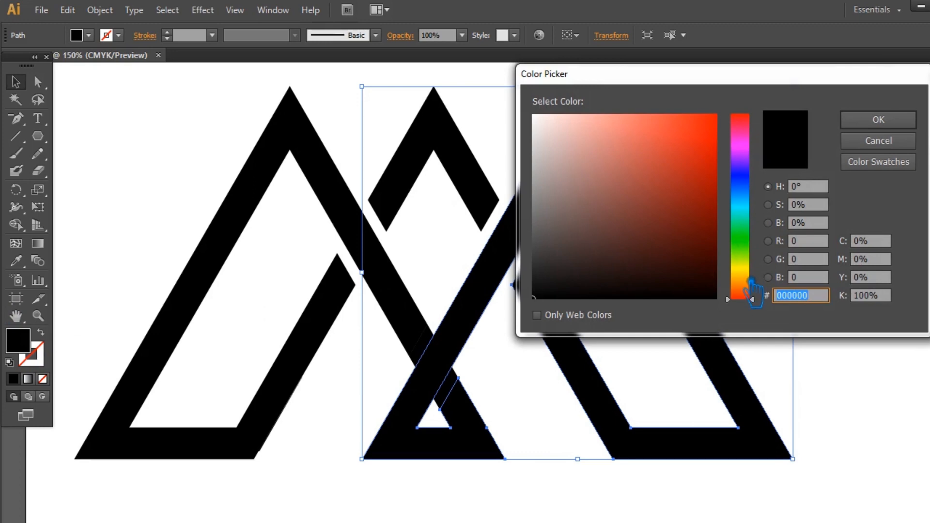
{"action": "left_click", "coordinate": [755, 259]}
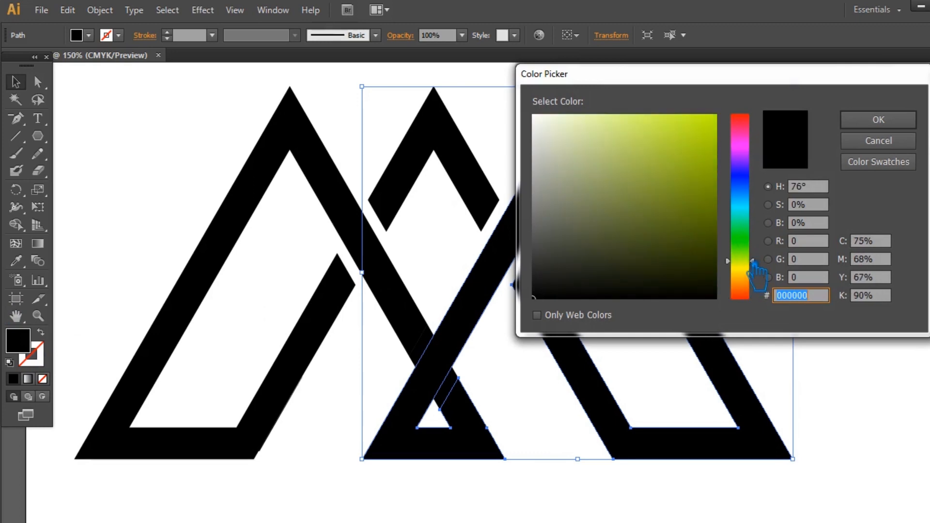
{"action": "left_click", "coordinate": [687, 176]}
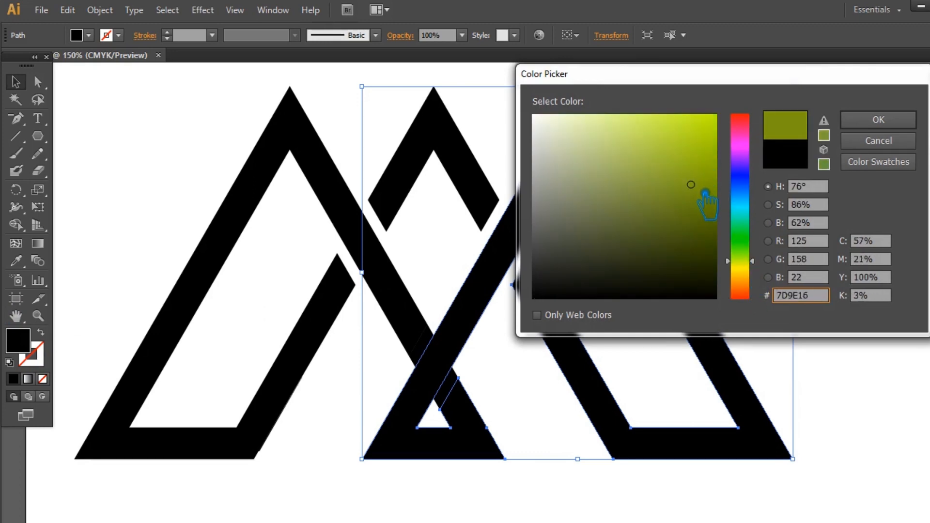
{"action": "left_click", "coordinate": [877, 121]}
{"action": "key", "text": "F6"}
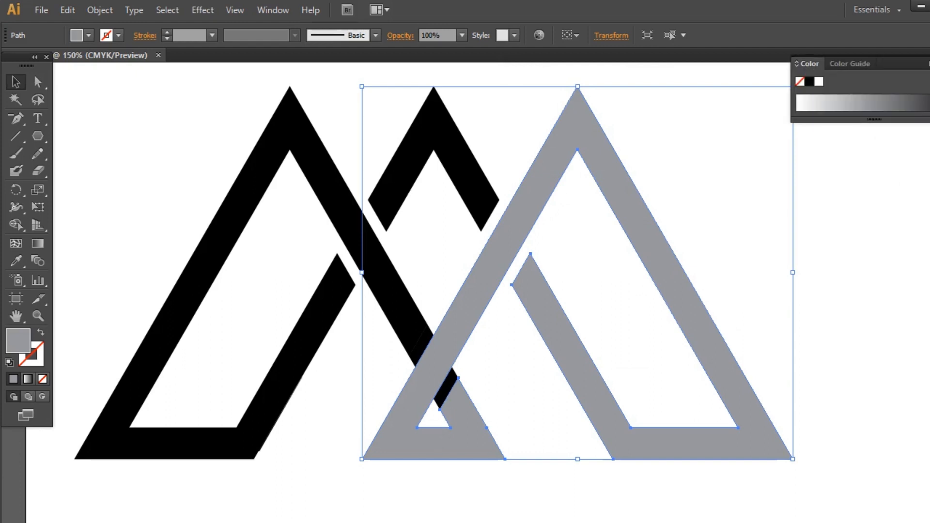
{"action": "left_click", "coordinate": [926, 64]}
{"action": "left_click", "coordinate": [859, 106]}
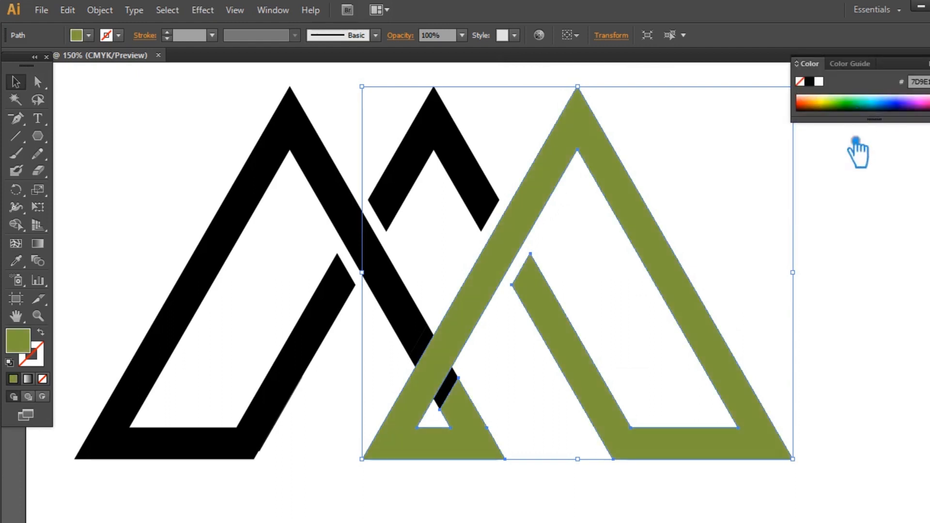
Fill the left triangle with the right triangle's olive green by sampling it with the Eyedropper
{"action": "left_click", "coordinate": [881, 258]}
{"action": "left_click", "coordinate": [325, 184]}
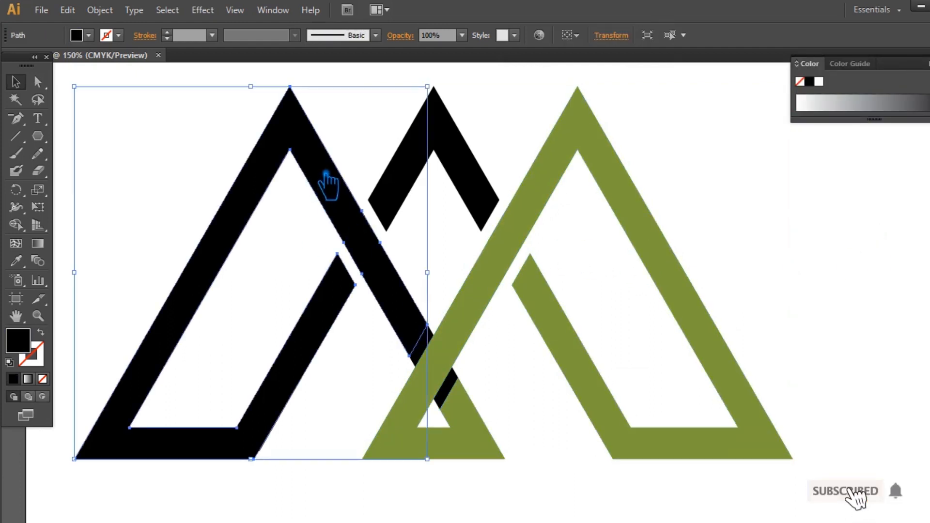
{"action": "key", "text": "i"}
{"action": "left_click", "coordinate": [637, 177]}
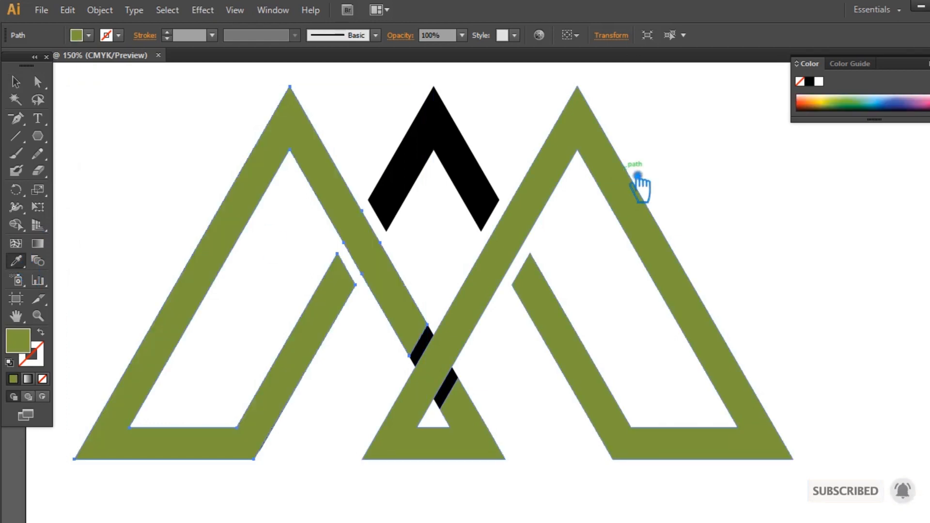
{"action": "left_click", "coordinate": [16, 81]}
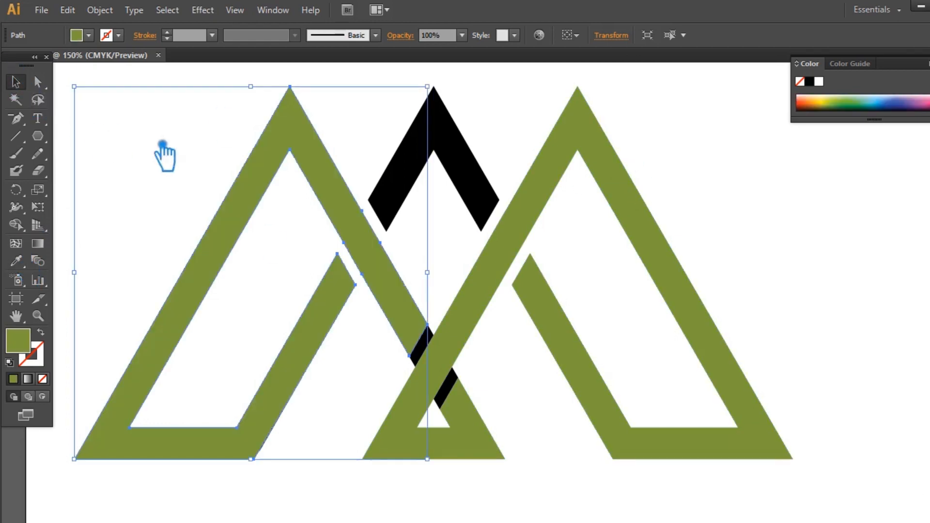
Delete the leftover anchor points along the left triangle's right leg with the Pen tool, and deselect the shape
{"action": "key", "text": "p"}
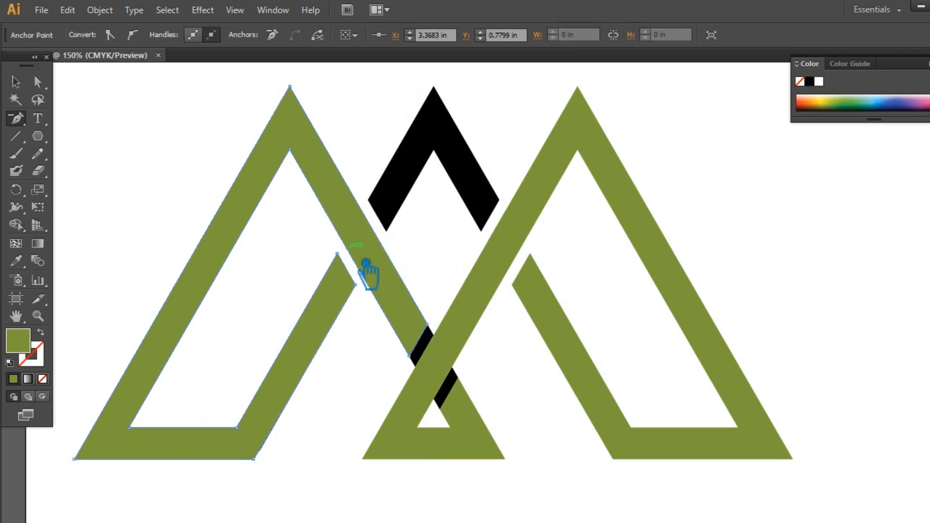
{"action": "left_click", "coordinate": [22, 85]}
{"action": "left_click", "coordinate": [840, 202]}
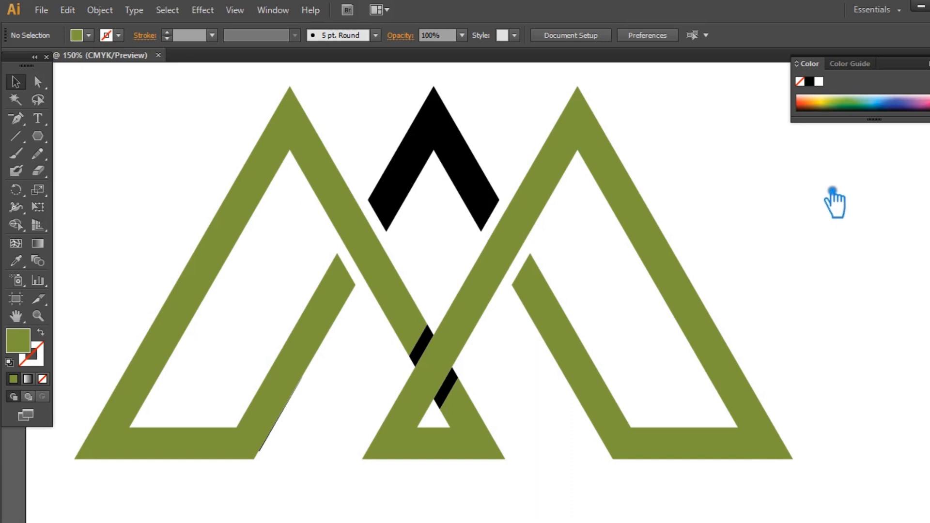
Group the two black strips at the lower crossing and fill them with the right triangle's olive green using the Eyedropper
{"action": "left_click", "coordinate": [427, 343]}
{"action": "left_click", "coordinate": [464, 393], "text": "shift"}
{"action": "key", "text": "ctrl+g"}
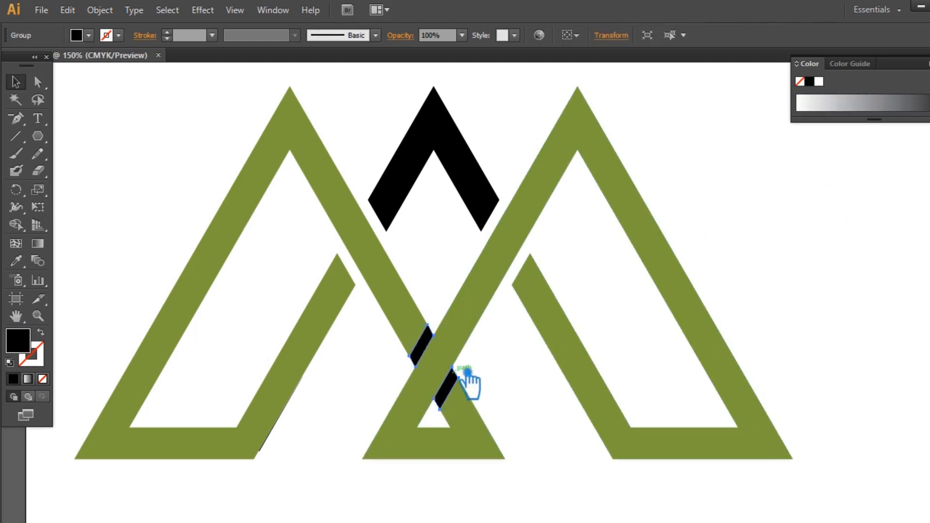
{"action": "key", "text": "i"}
{"action": "left_click", "coordinate": [498, 289]}
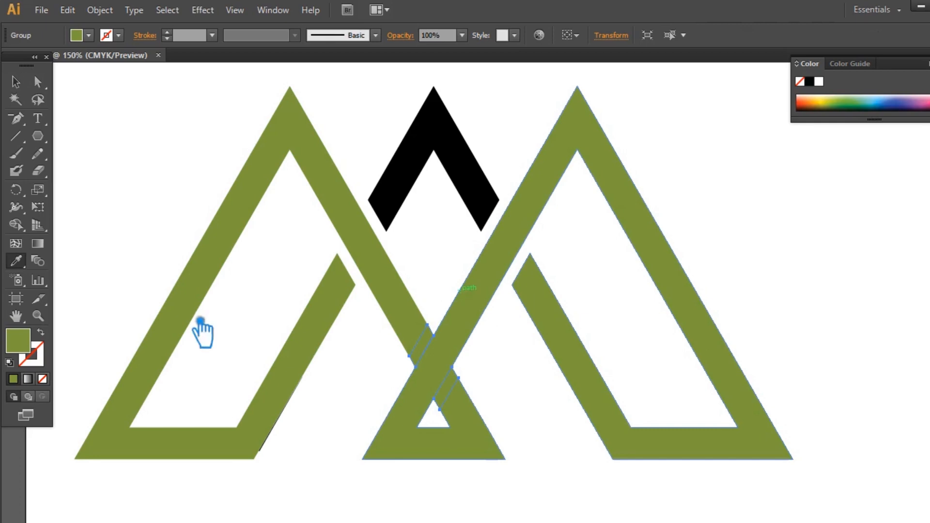
Darken the grouped strips' olive fill and shift its hue to 83°, for the green 55751C
{"action": "double_click", "coordinate": [28, 345]}
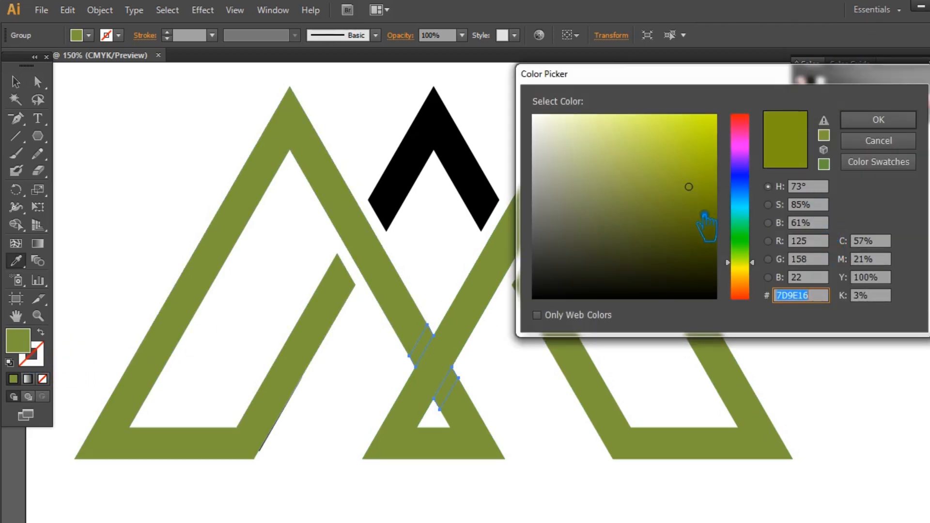
{"action": "left_click", "coordinate": [689, 210]}
{"action": "left_click", "coordinate": [878, 121]}
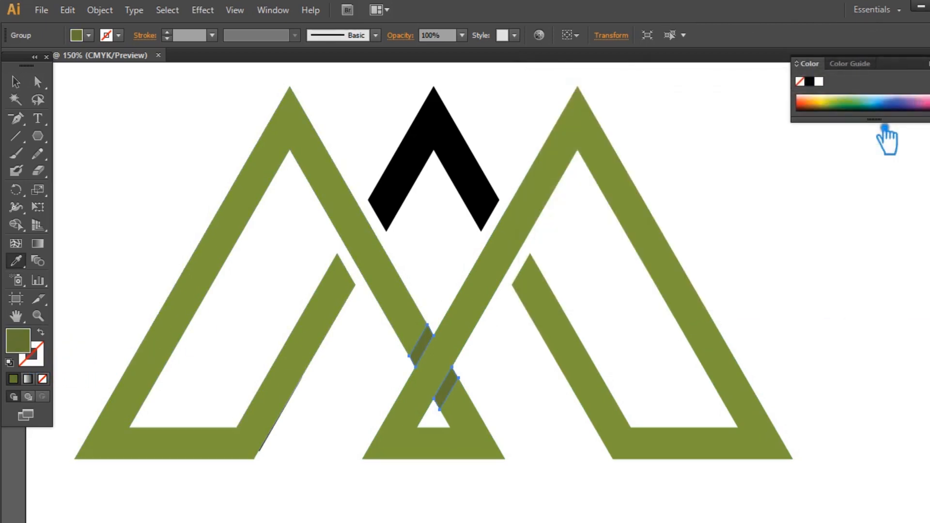
{"action": "double_click", "coordinate": [29, 345]}
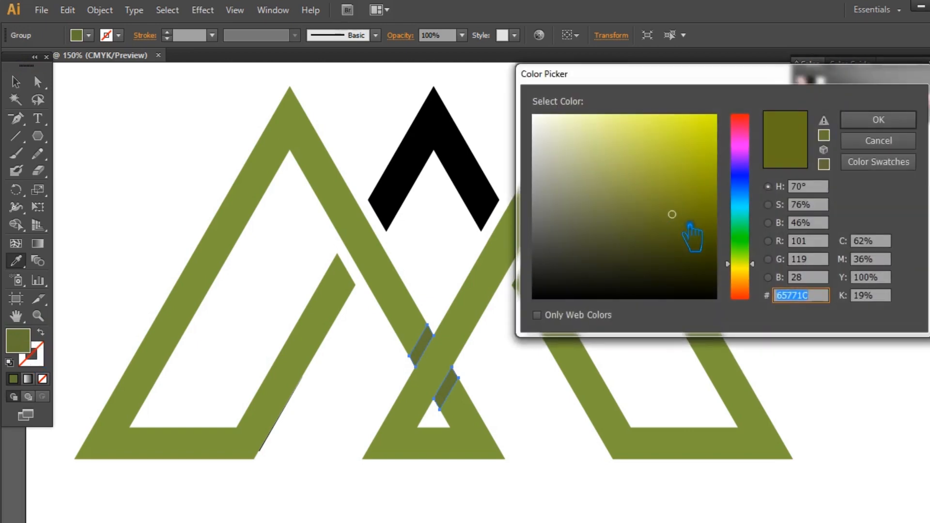
{"action": "left_click_drag", "start_coordinate": [754, 264], "coordinate": [754, 260]}
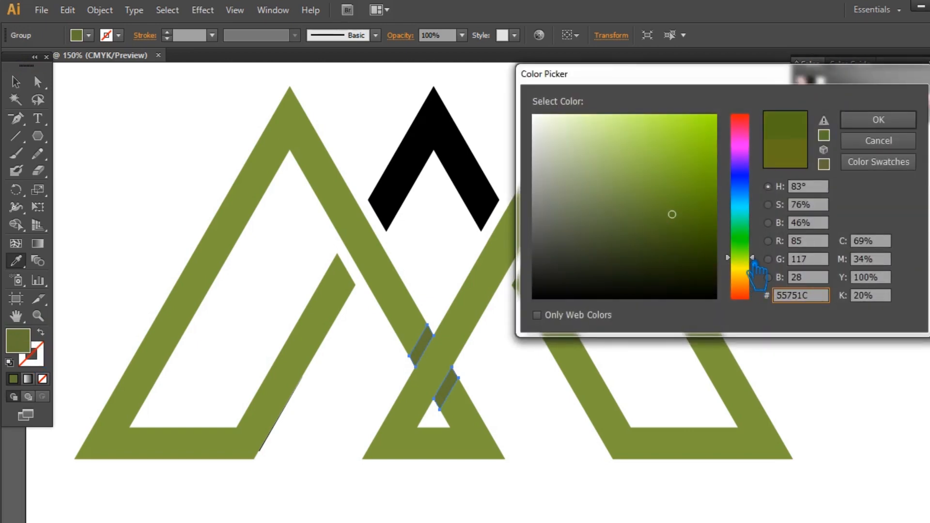
{"action": "left_click", "coordinate": [874, 126]}
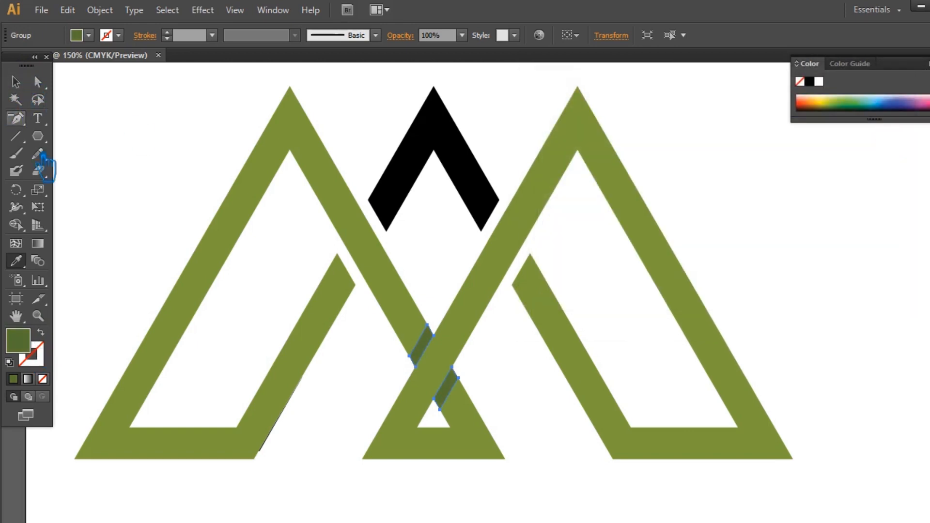
Darken the strips' green fill further to a deep shadow green, and deselect them
{"action": "double_click", "coordinate": [22, 347]}
{"action": "left_click", "coordinate": [690, 234]}
{"action": "left_click", "coordinate": [878, 119]}
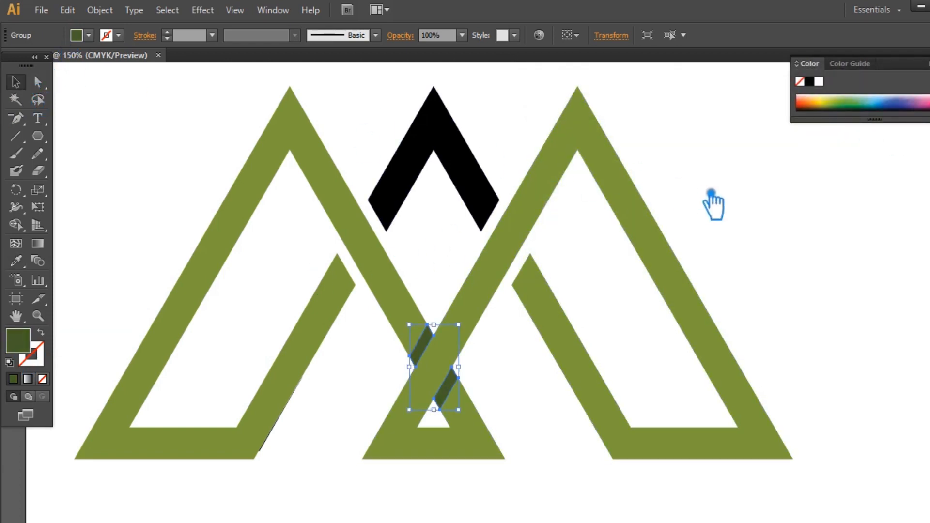
{"action": "left_click", "coordinate": [716, 201]}
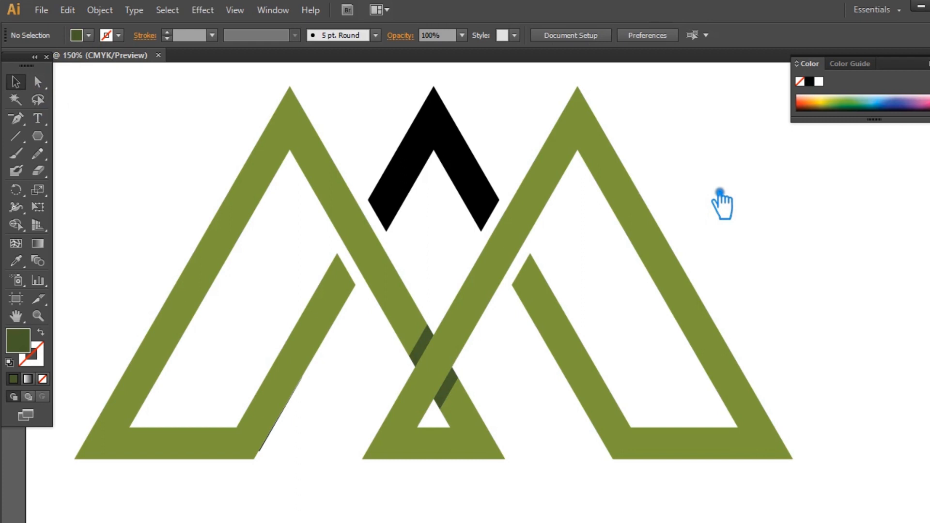
Fill the black chevron between the two triangles with the right triangle's olive green using the Eyedropper, and deselect it
{"action": "left_click", "coordinate": [484, 187]}
{"action": "left_click", "coordinate": [16, 261]}
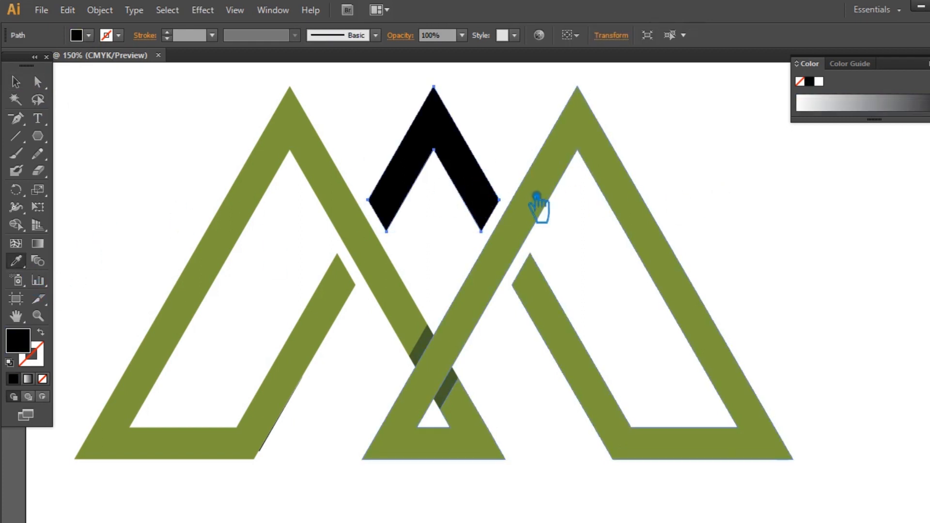
{"action": "left_click", "coordinate": [581, 144]}
{"action": "left_click", "coordinate": [16, 81]}
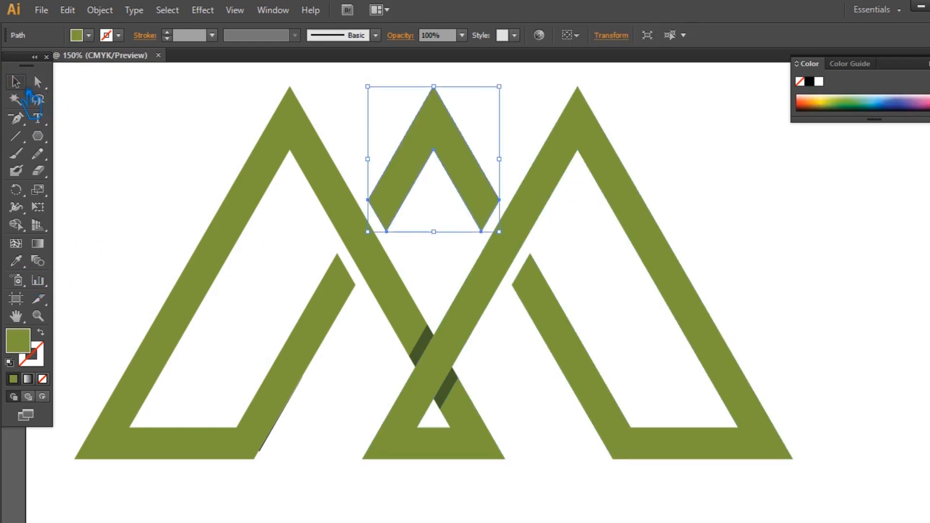
{"action": "left_click", "coordinate": [700, 288]}
Select the right triangle to edit its fill colour
{"action": "left_click", "coordinate": [453, 308]}
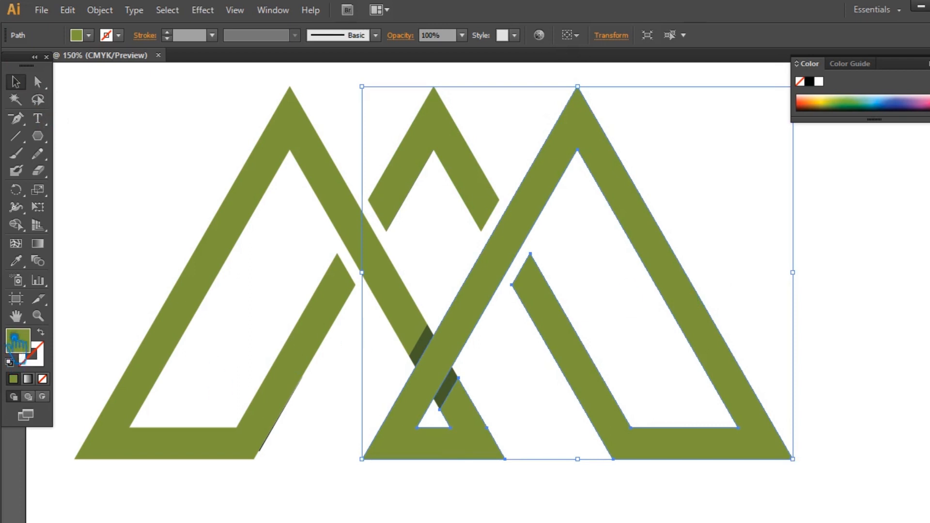